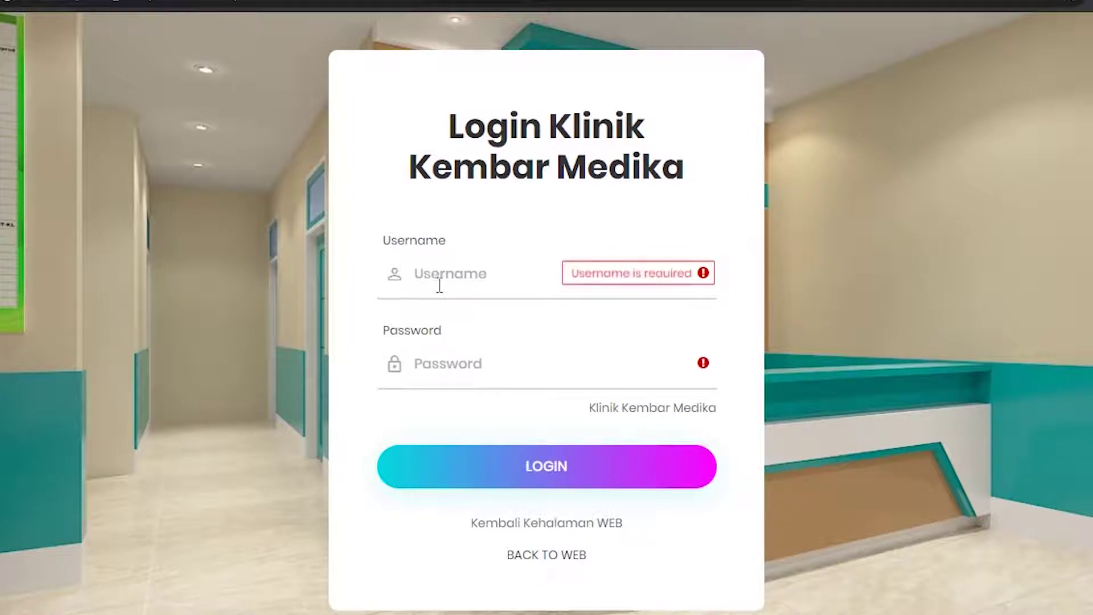
# - Log in with the admin username and password to reach the Control Panel dashboard
pyautogui.click(440, 282)
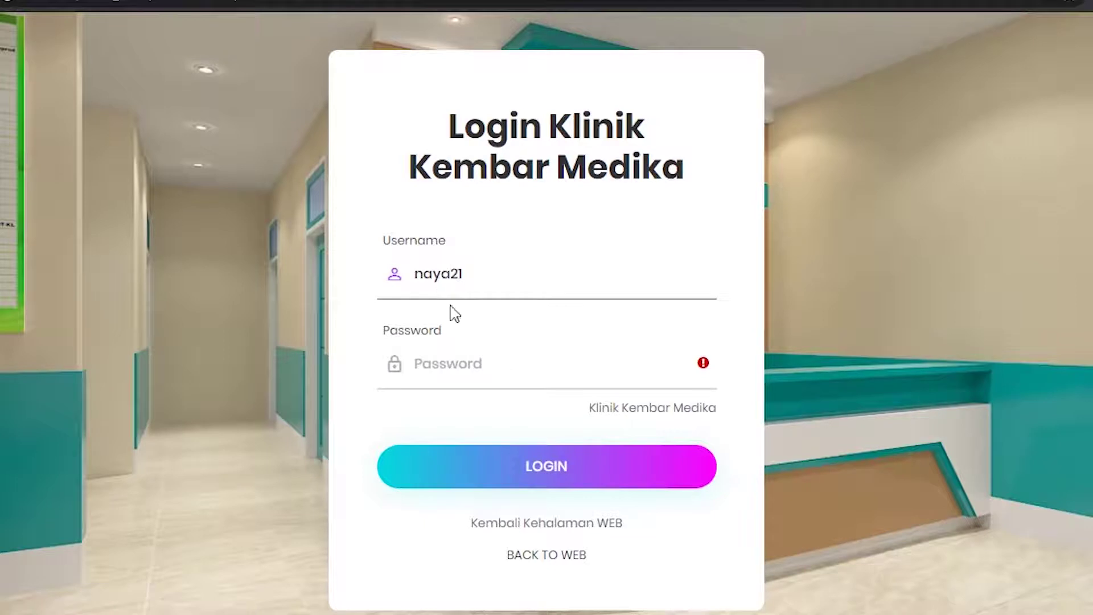
pyautogui.click(456, 361)
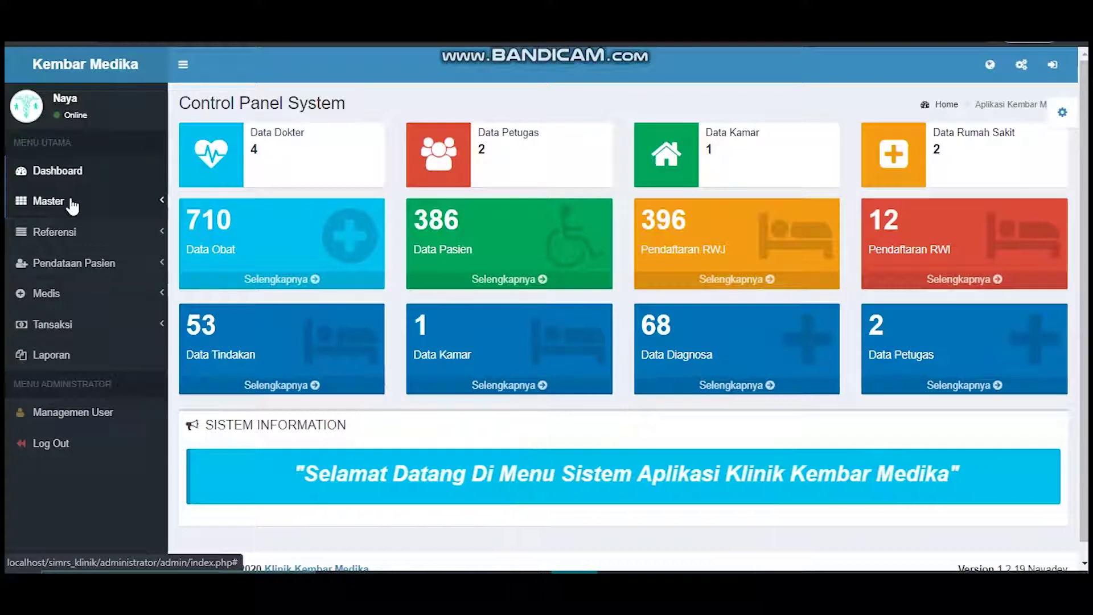
# - Expand Master, view the Data Poli list and close its add-poli form unsaved
pyautogui.click(71, 203)
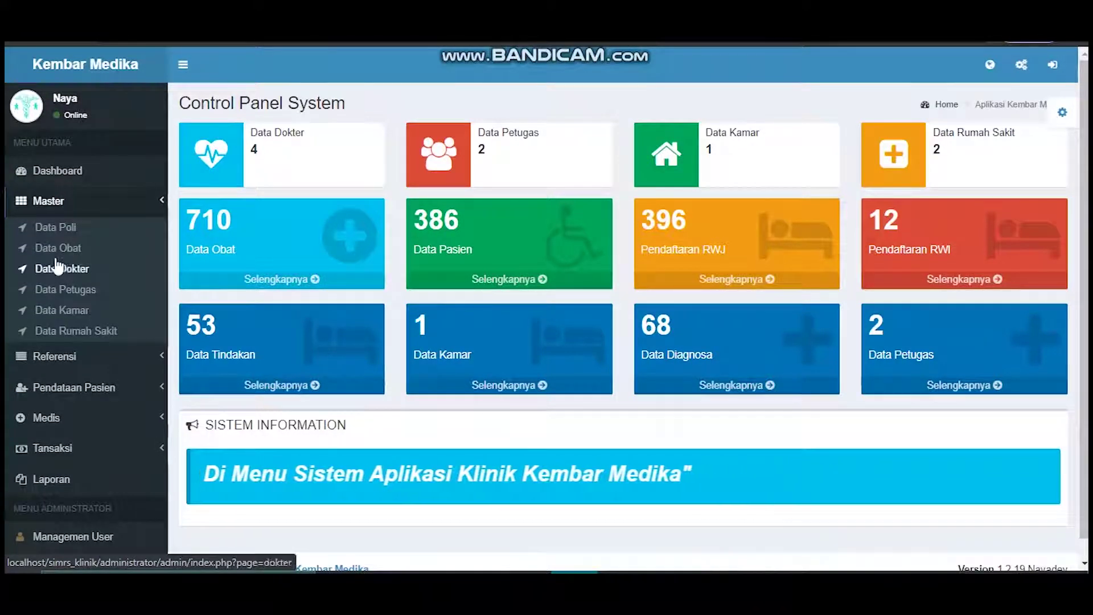
pyautogui.click(57, 229)
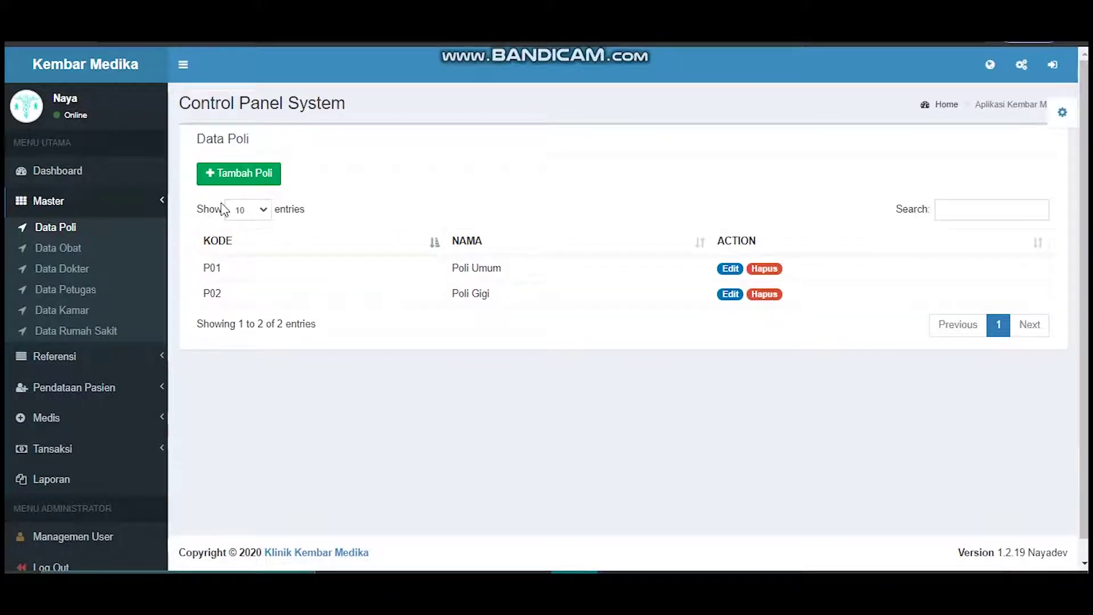
pyautogui.click(248, 178)
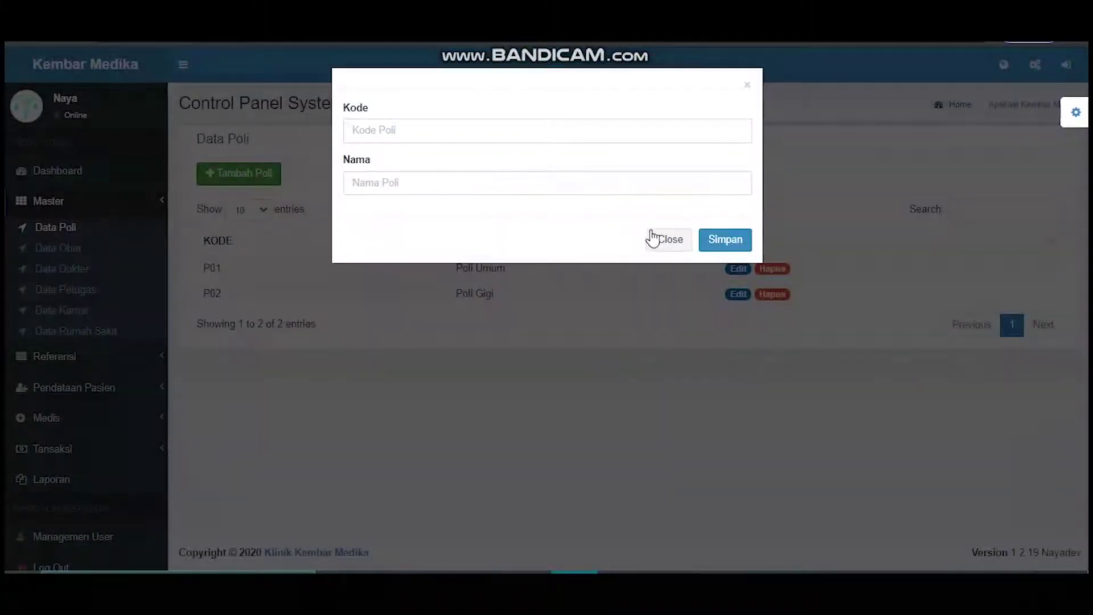
pyautogui.click(653, 239)
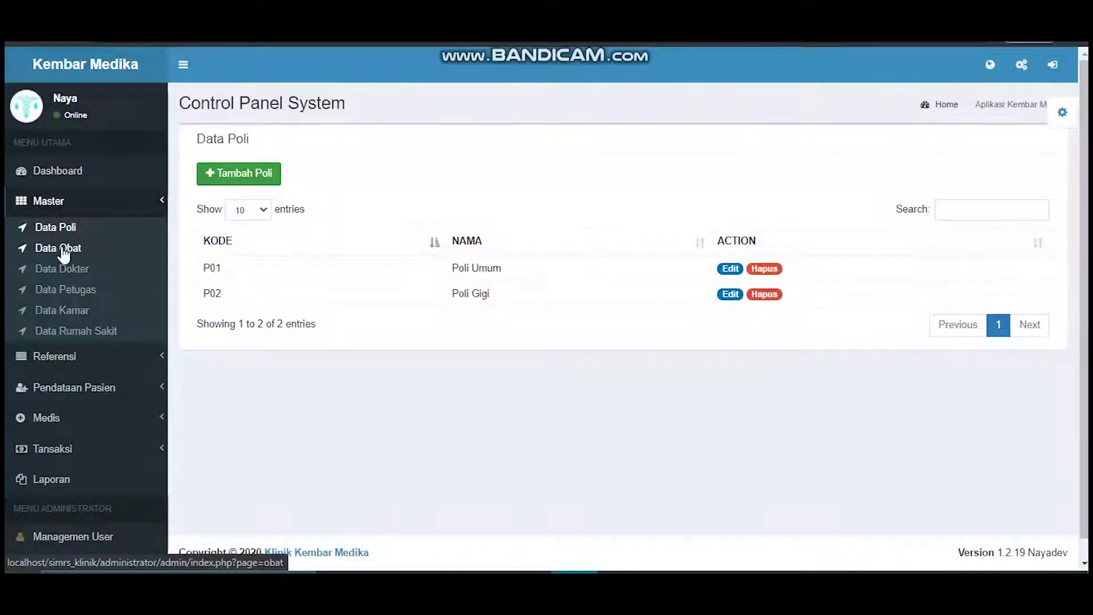
# - View the Data Obat list of 710 medicines and close its add form unsaved
pyautogui.click(64, 251)
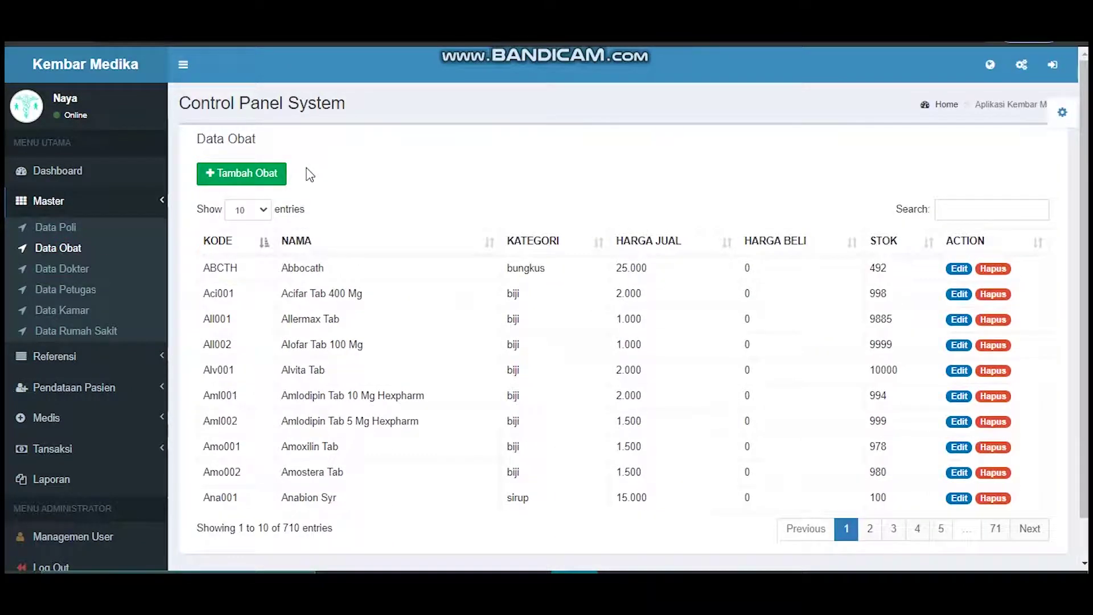
pyautogui.click(260, 176)
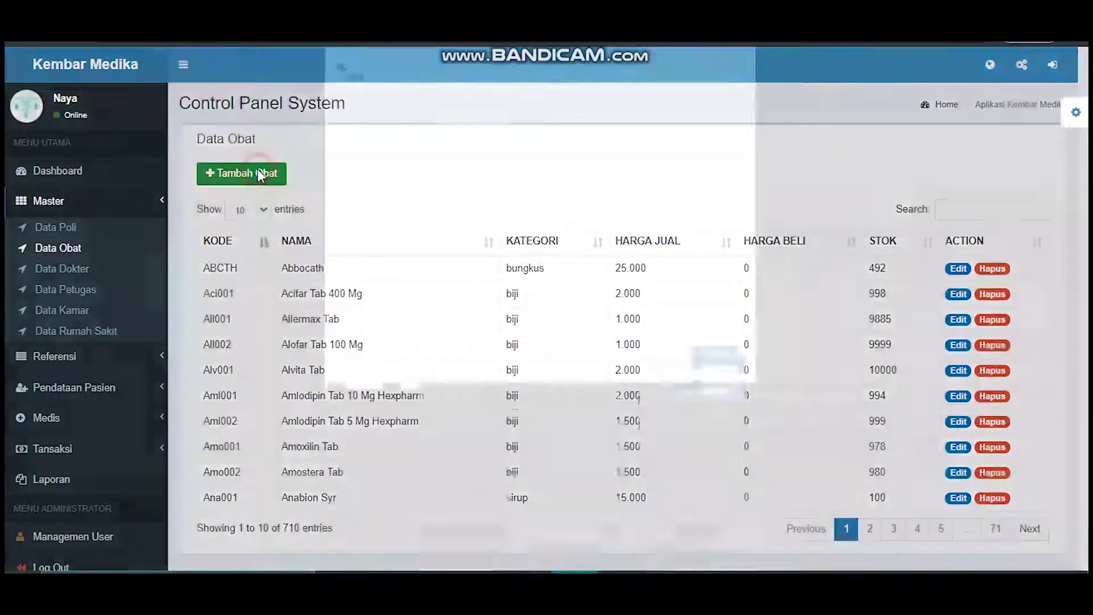
pyautogui.click(662, 451)
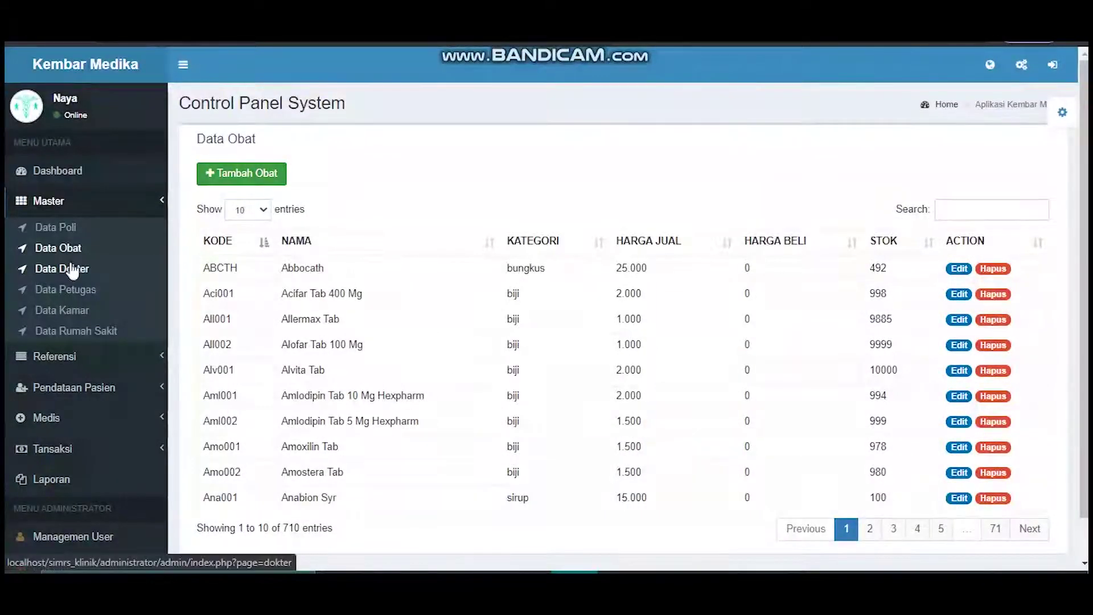
# - View the Data Dokter list of 4 doctors and close its add form unsaved
pyautogui.click(72, 272)
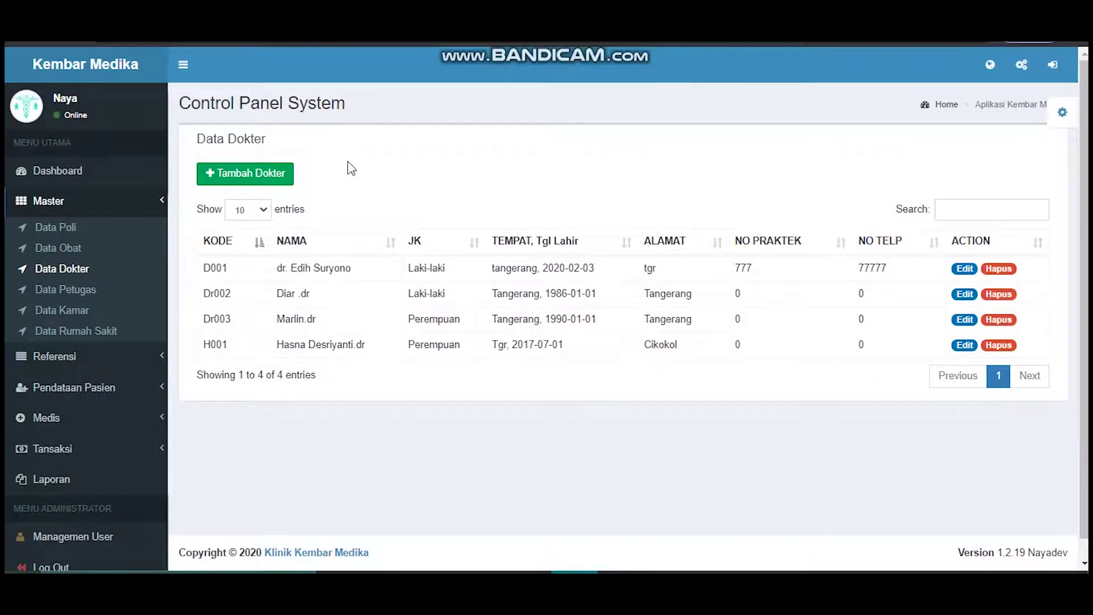
pyautogui.click(268, 166)
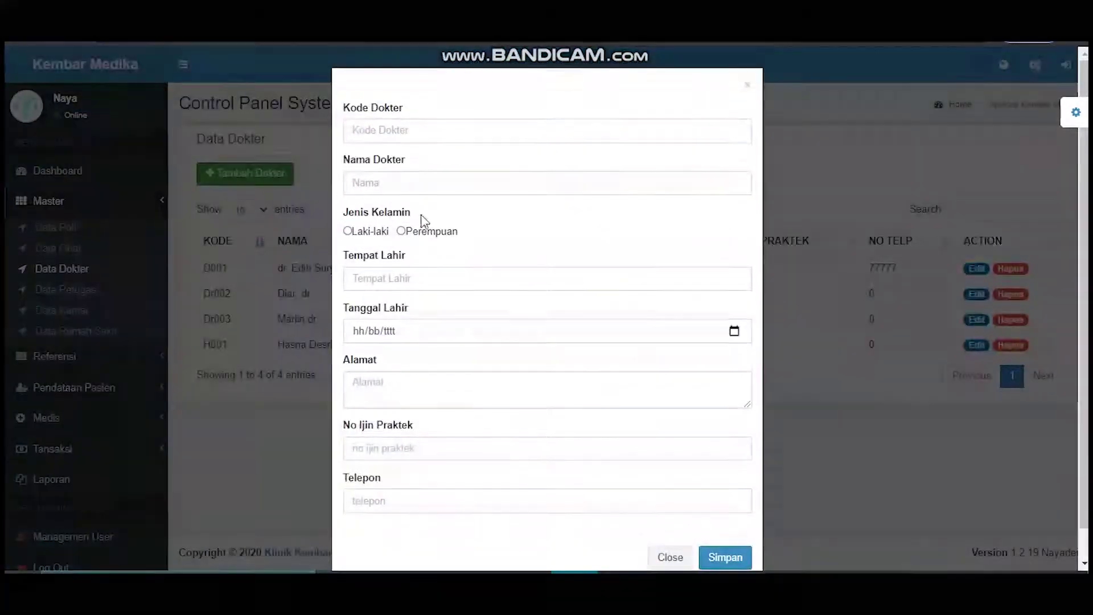
pyautogui.click(669, 558)
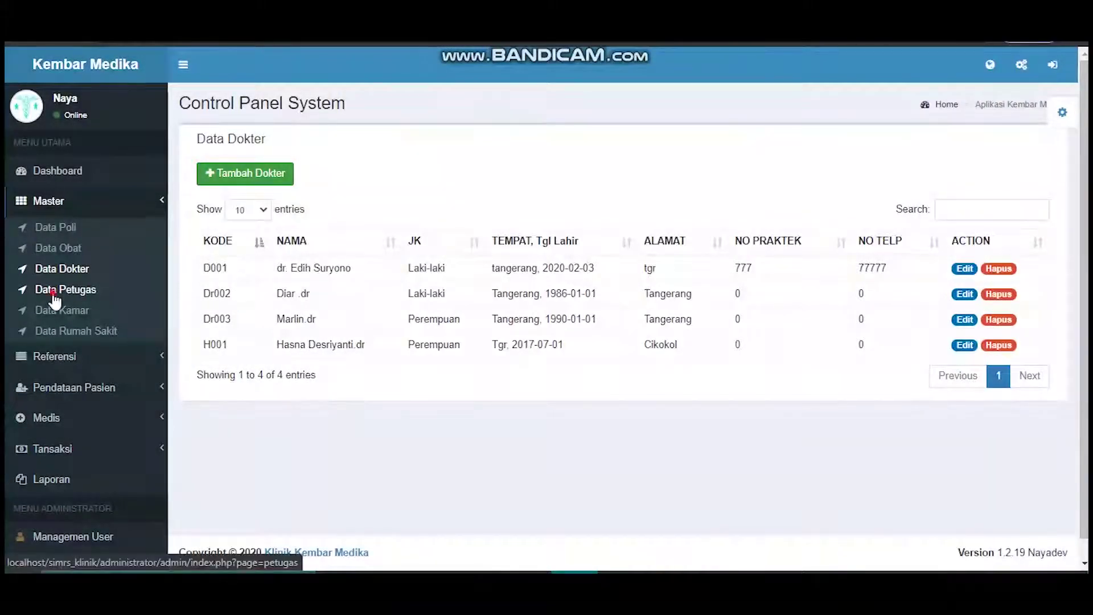
# - View the Data Petugas staff list and close its add-staff form unsaved
pyautogui.click(54, 291)
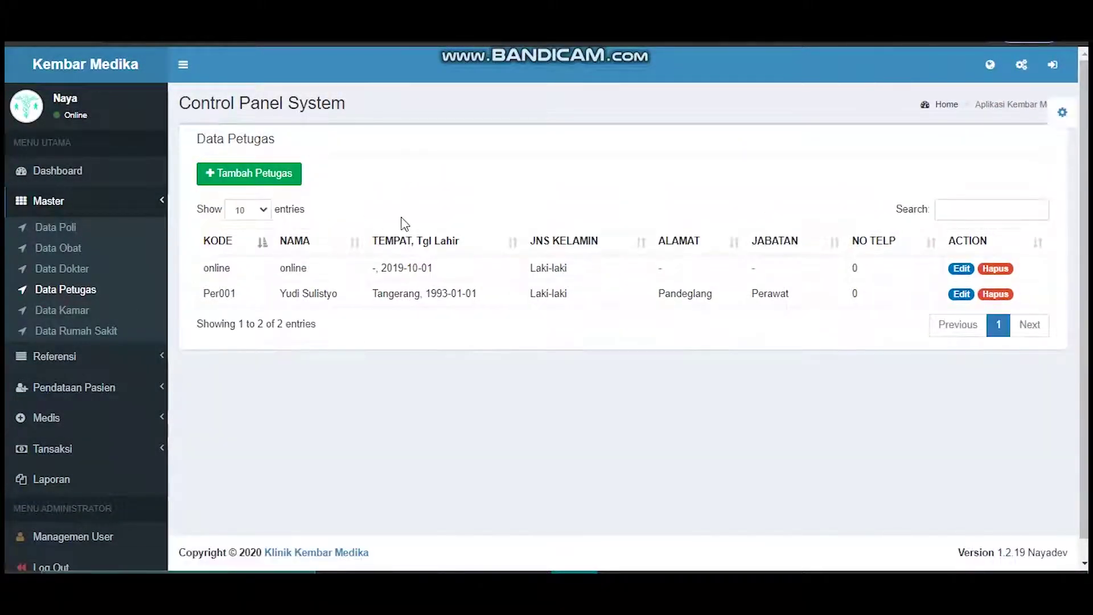
pyautogui.click(267, 173)
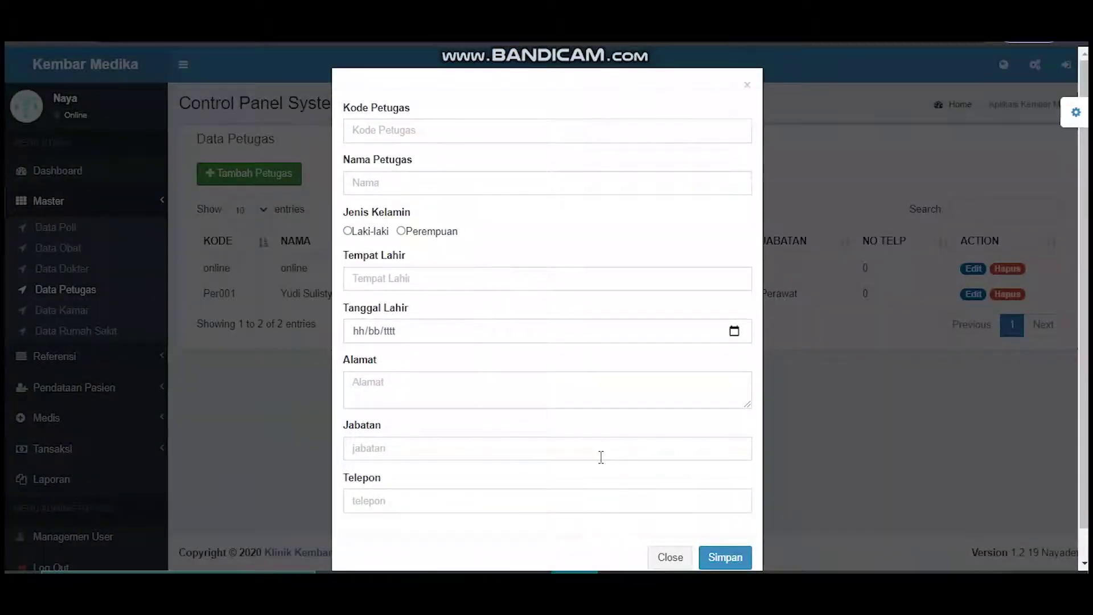
pyautogui.click(666, 557)
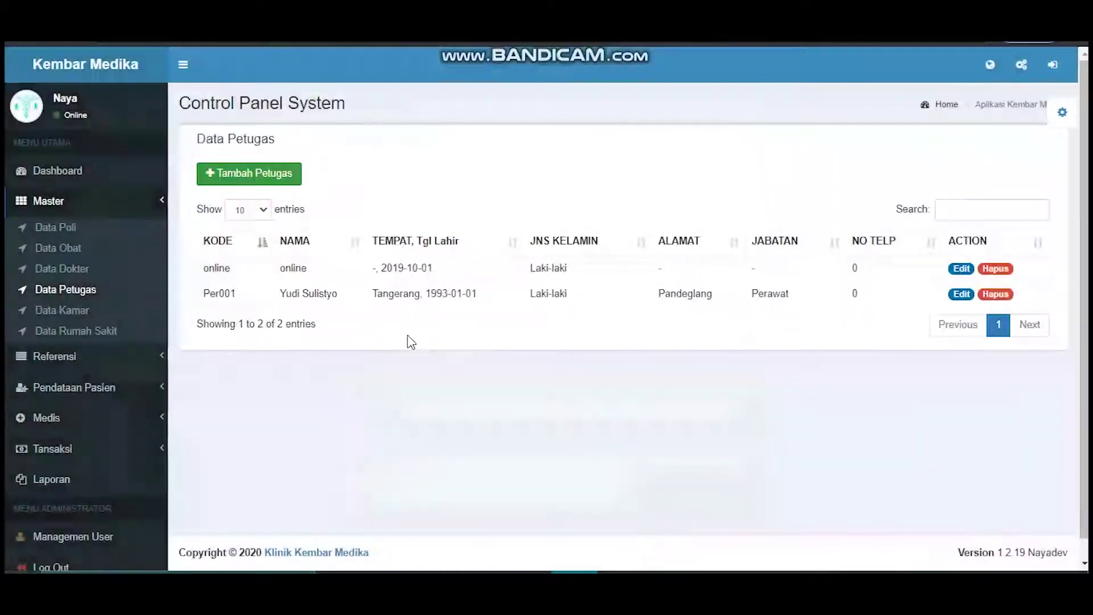
# - View the Data Kamar list of 1 room and close its add-room form unsaved
pyautogui.click(65, 312)
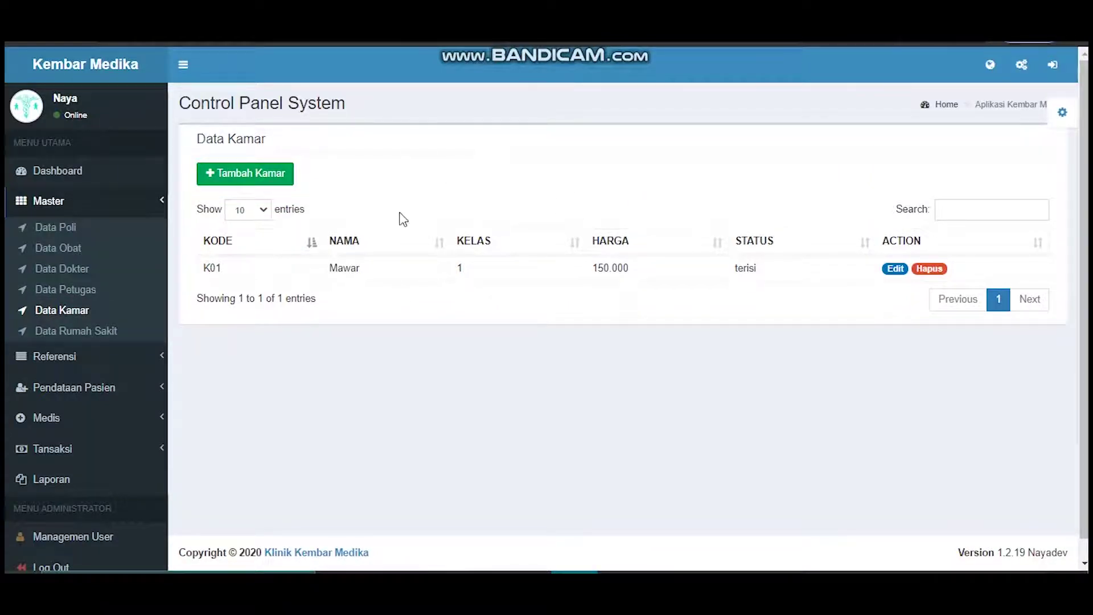
pyautogui.click(284, 173)
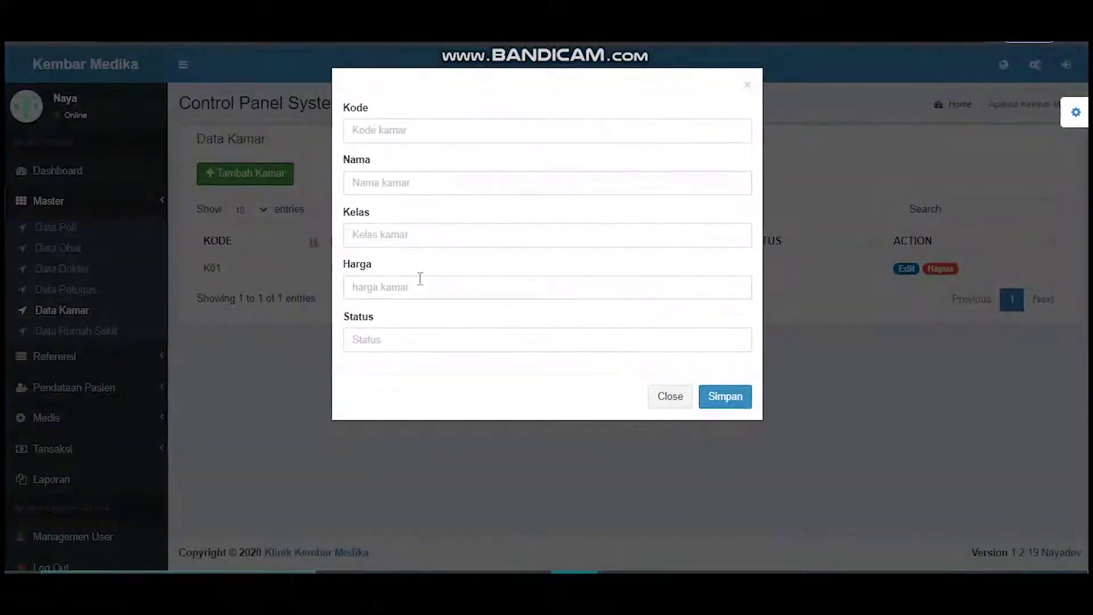
pyautogui.click(665, 401)
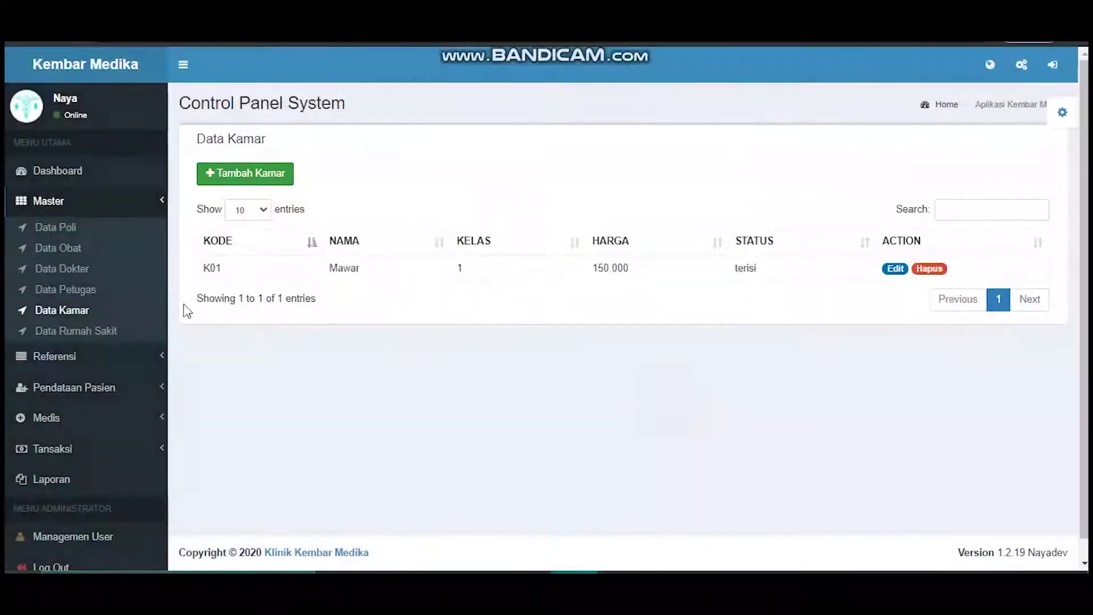
# - View the Data Rumah Sakit list of 2 hospitals and close its add form unsaved
pyautogui.click(108, 333)
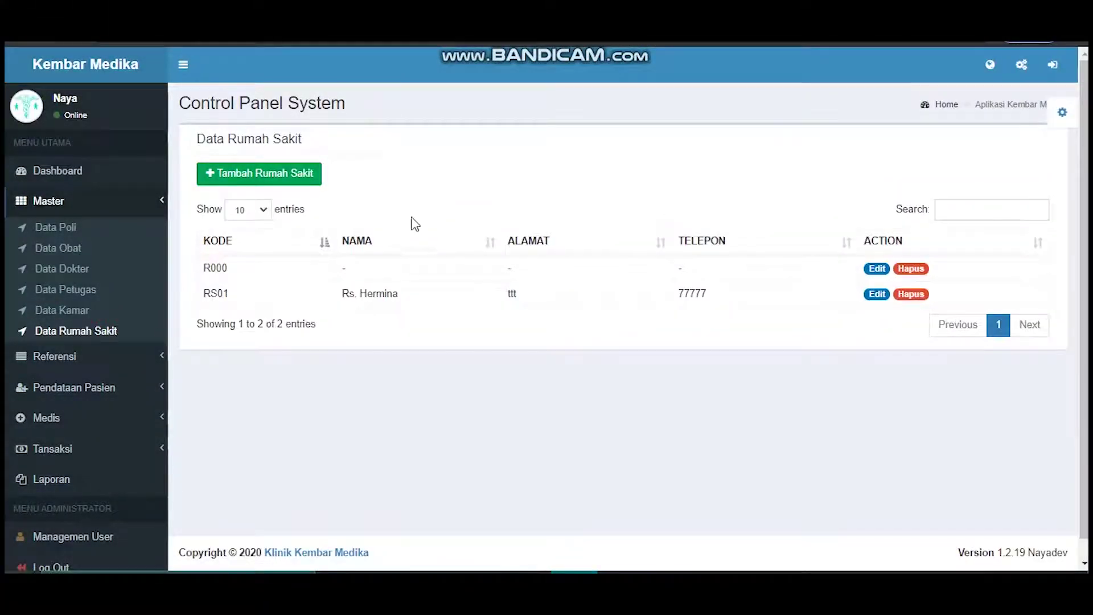
pyautogui.click(287, 174)
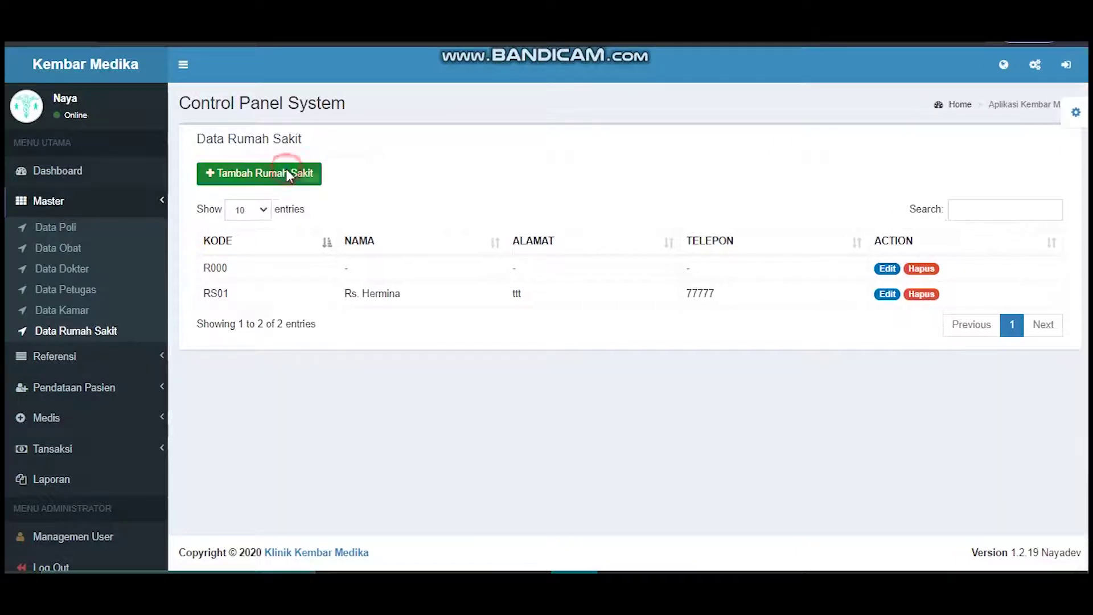
pyautogui.click(480, 103)
pyautogui.click(664, 364)
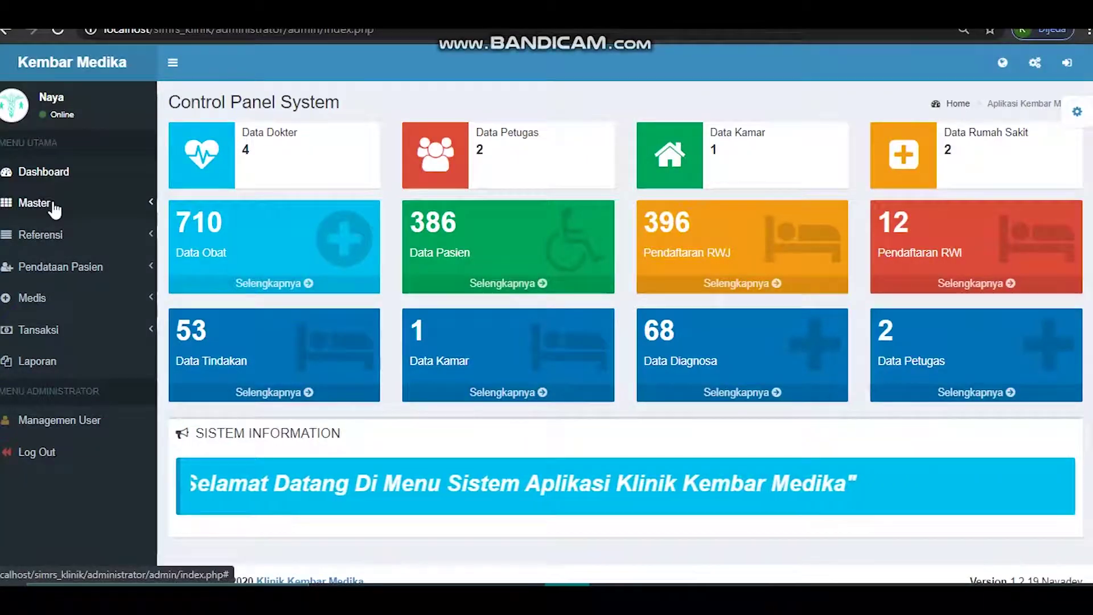
# - Expand Referensi, view the Data Diagnosa list of 68 entries and close its add form
pyautogui.click(51, 240)
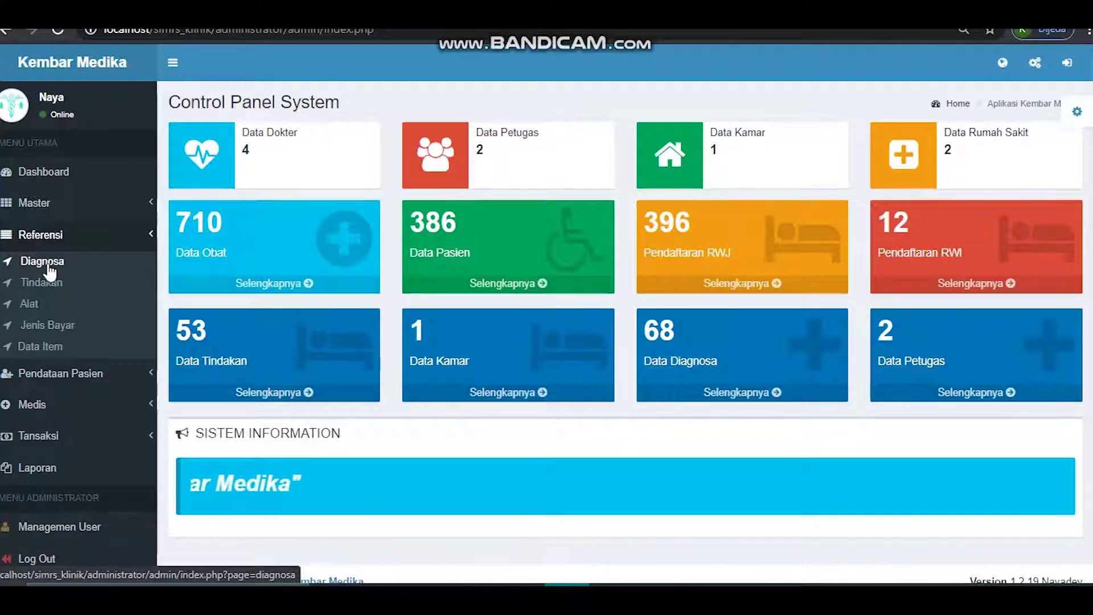
pyautogui.click(50, 264)
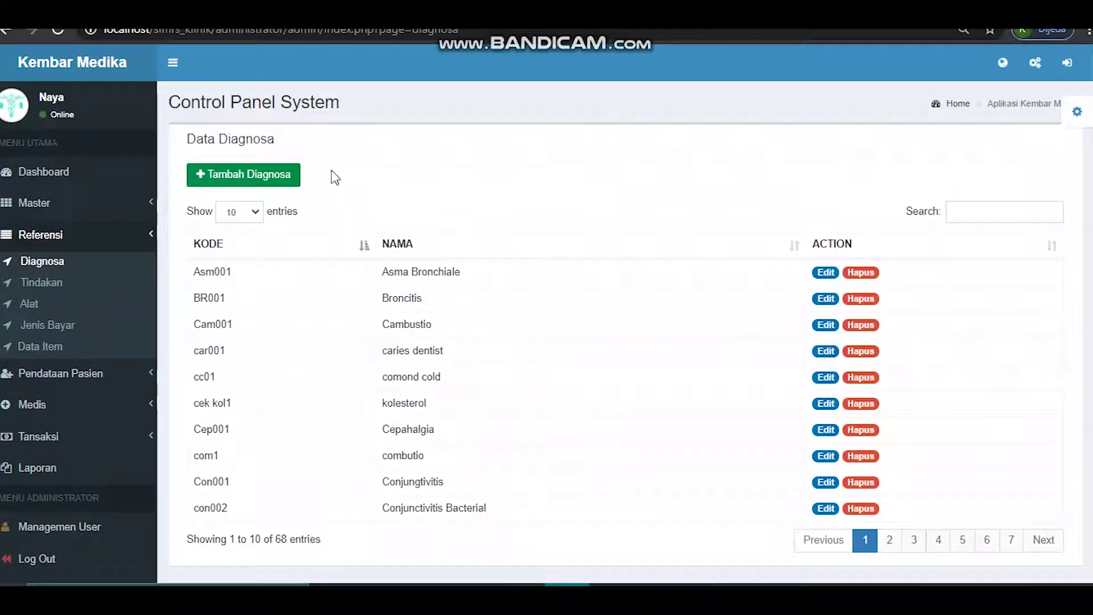
pyautogui.click(269, 177)
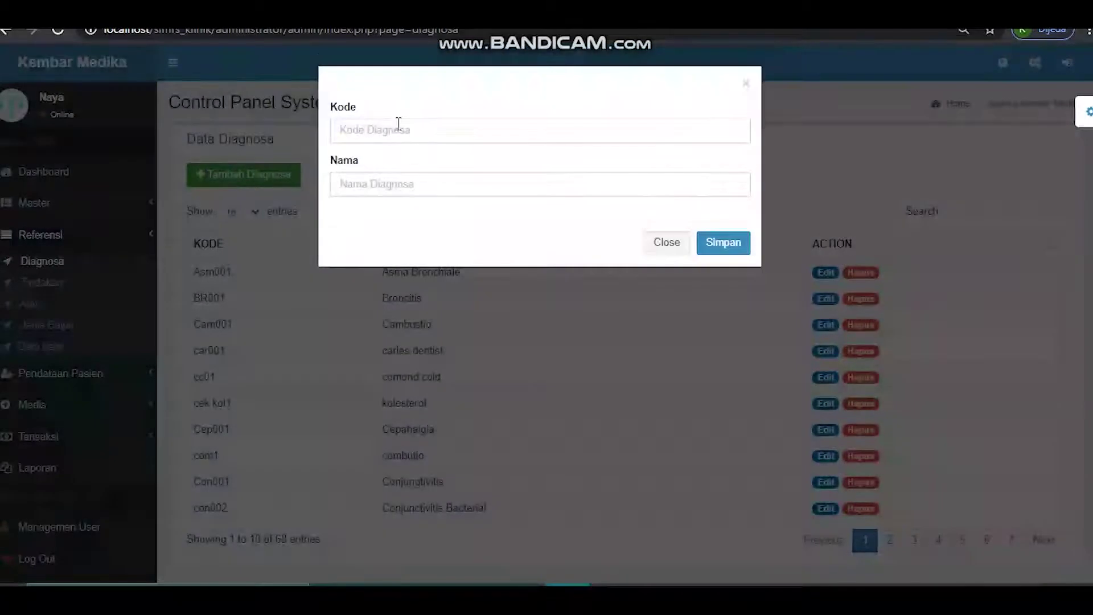
pyautogui.click(660, 242)
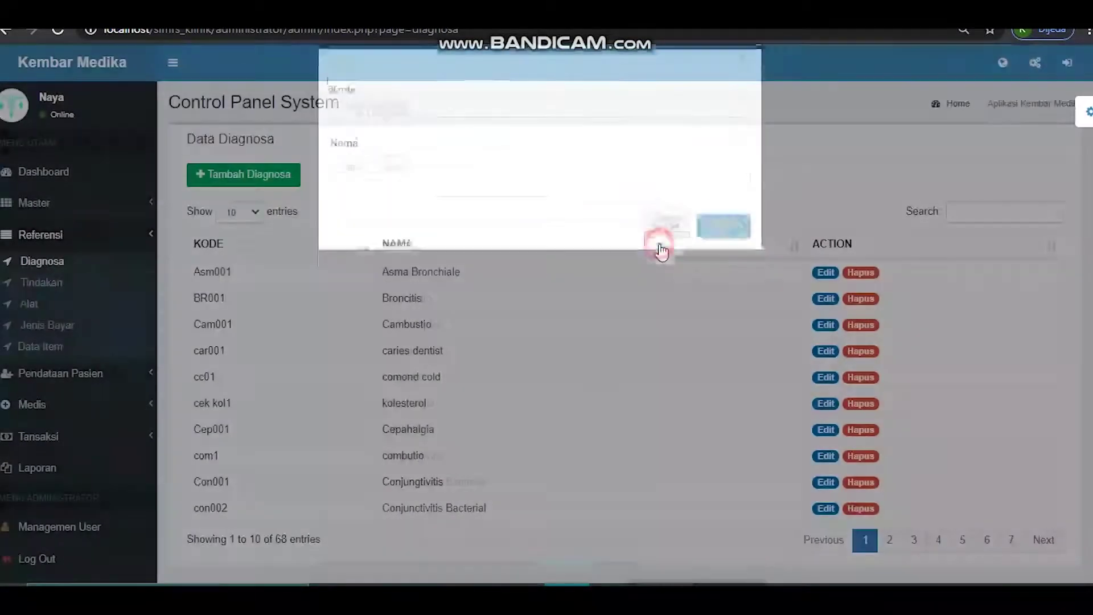
# - View the Data Tindakan list of 53 procedures and close its add form unsaved
pyautogui.click(41, 284)
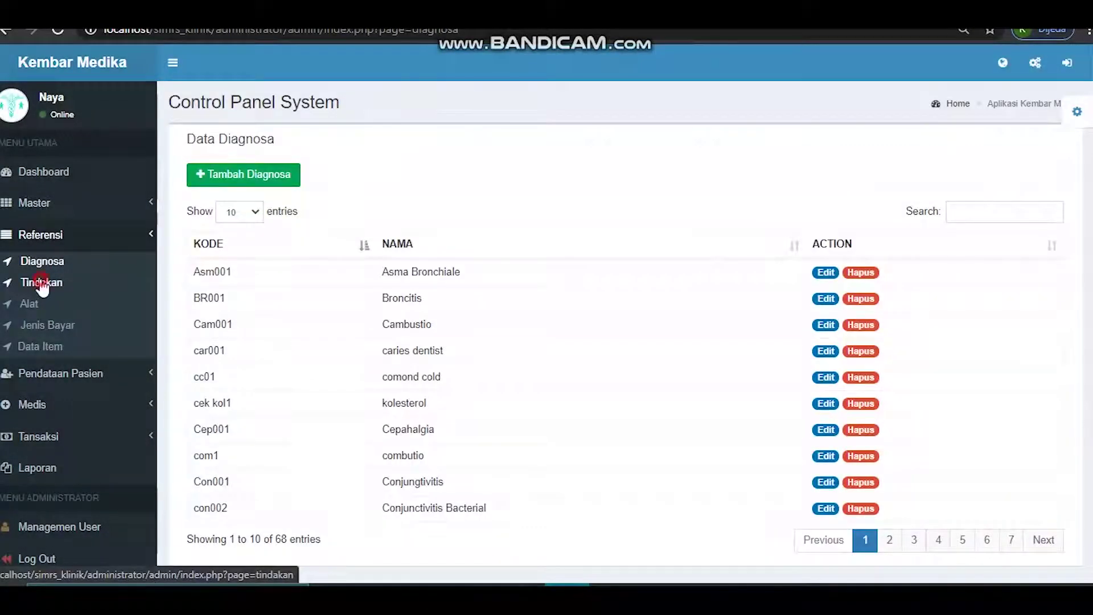
pyautogui.click(280, 179)
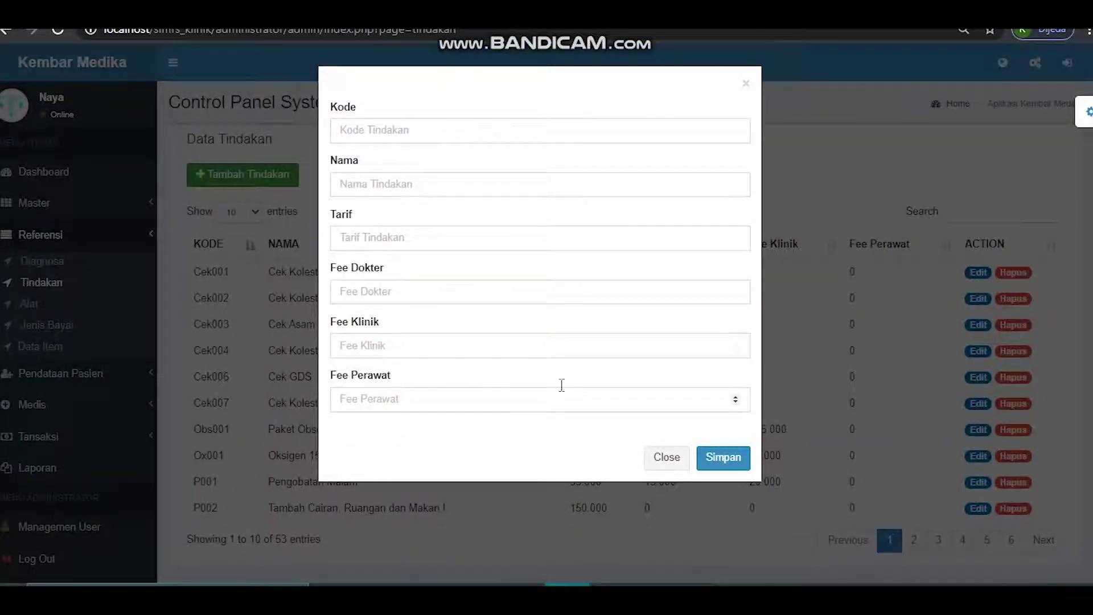
pyautogui.click(666, 457)
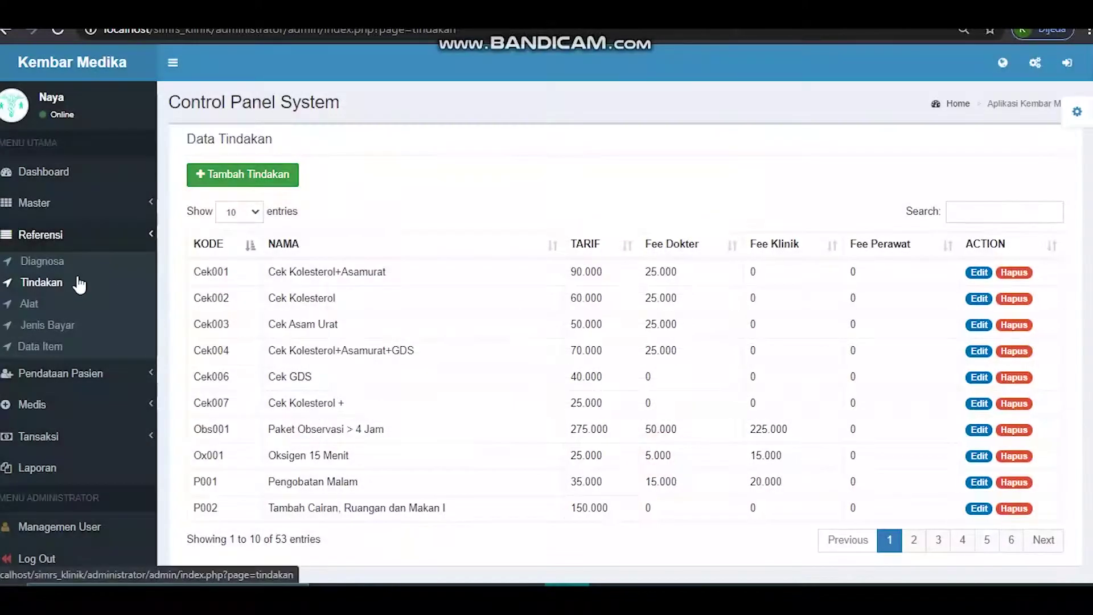
# - View the Data Jenis Bayar list, check the payment type choices (Umum) and dismiss the form
pyautogui.click(27, 336)
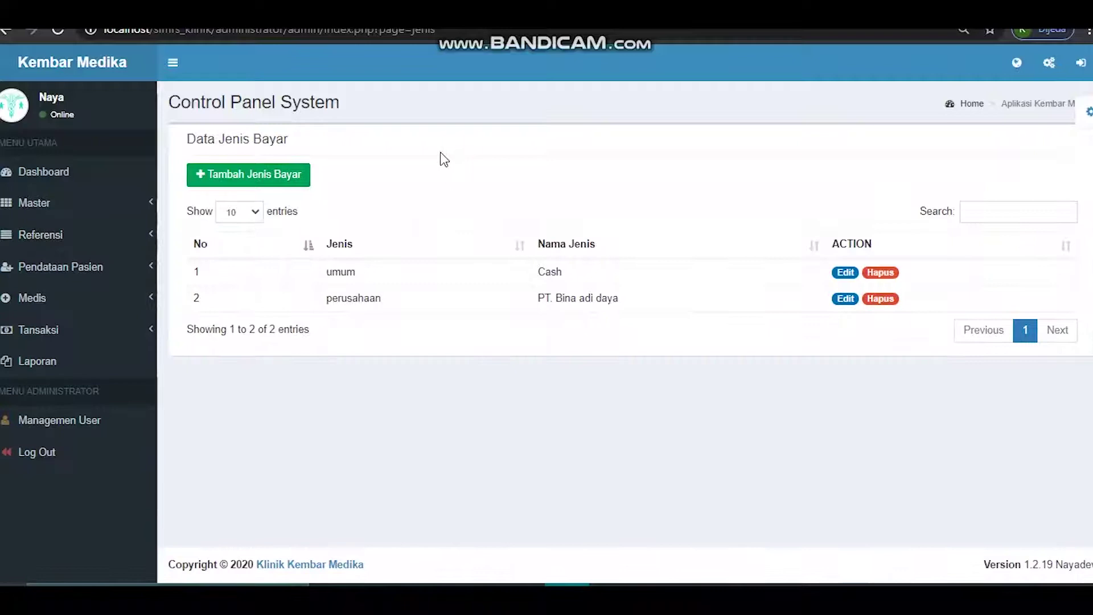
pyautogui.click(307, 177)
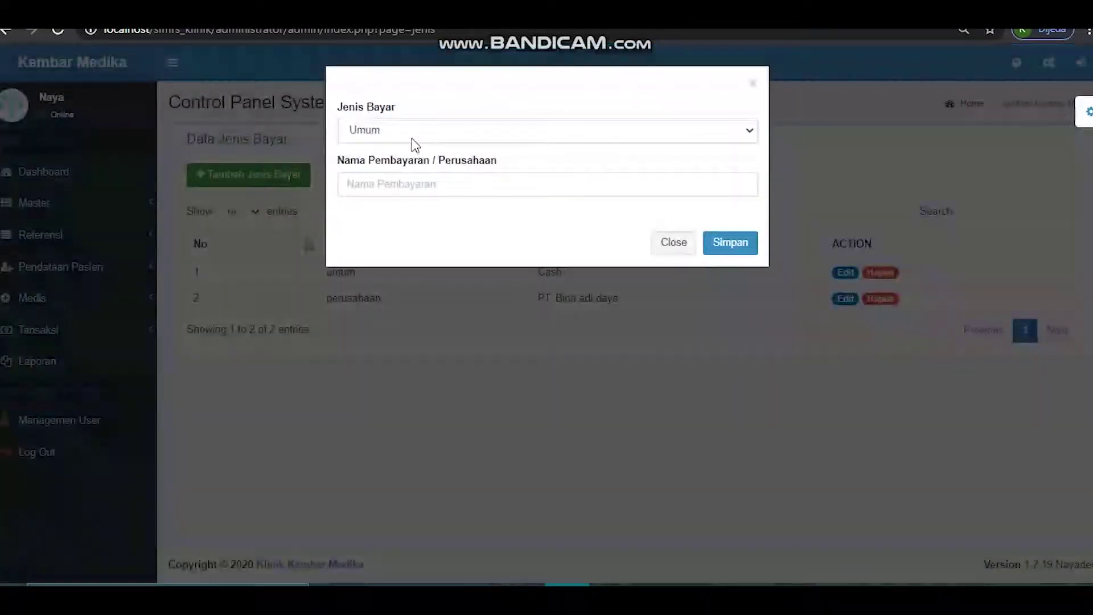
pyautogui.click(414, 132)
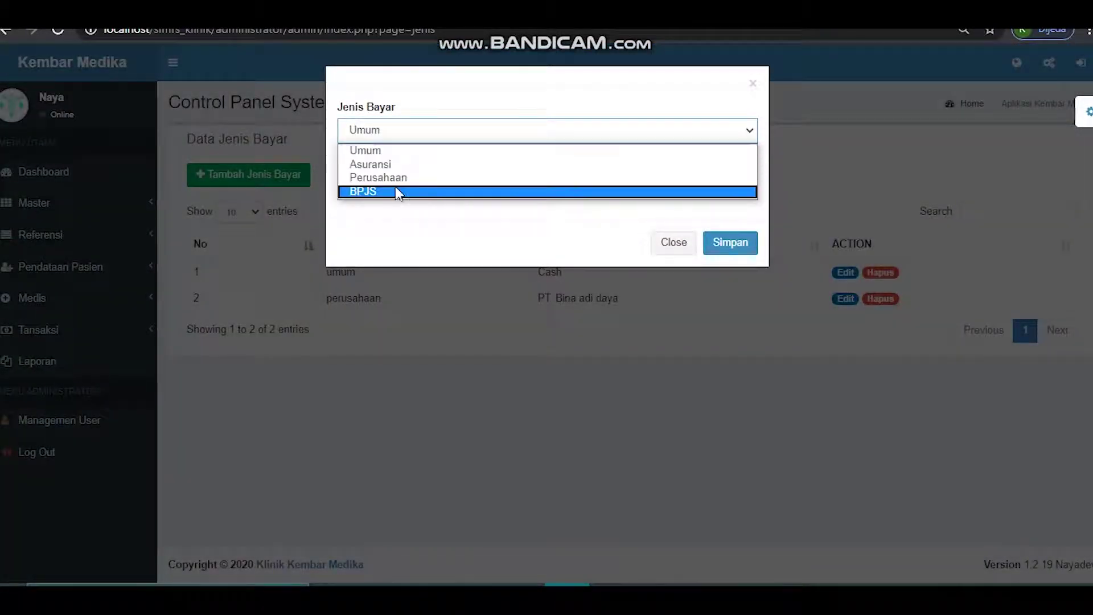
pyautogui.click(392, 130)
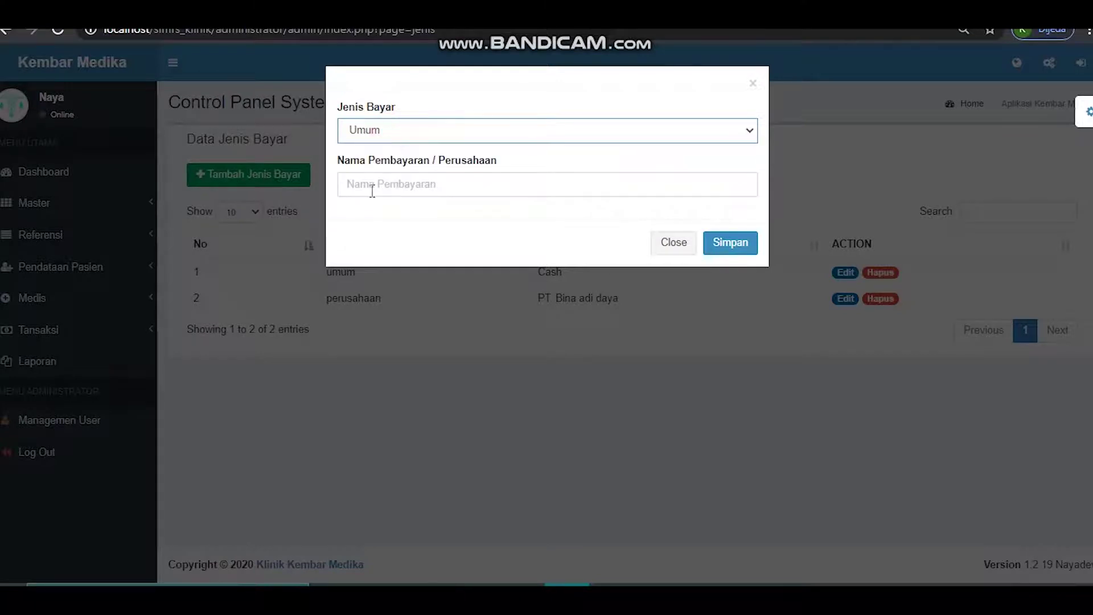
pyautogui.click(672, 243)
# - View the Data Item list of 1 item and close its add-item form unsaved
pyautogui.click(92, 240)
pyautogui.click(58, 345)
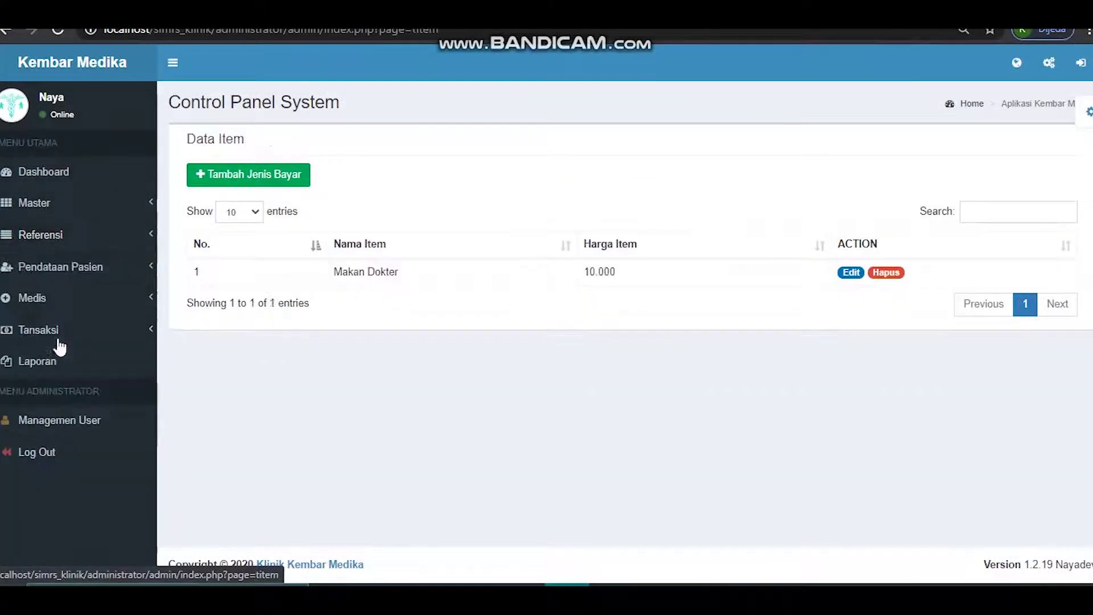
pyautogui.click(268, 174)
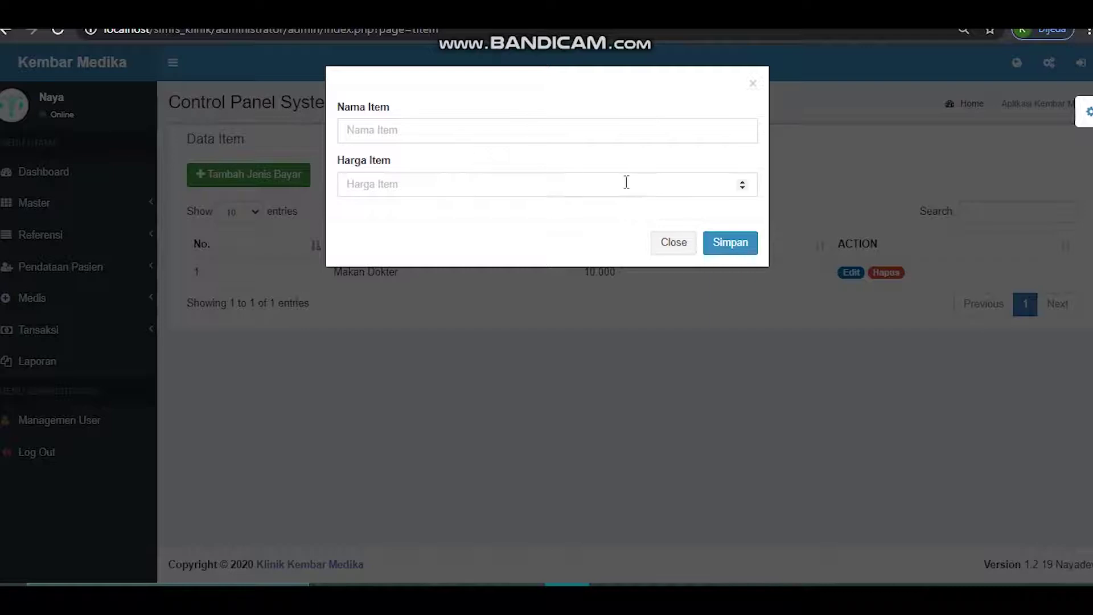
pyautogui.click(673, 244)
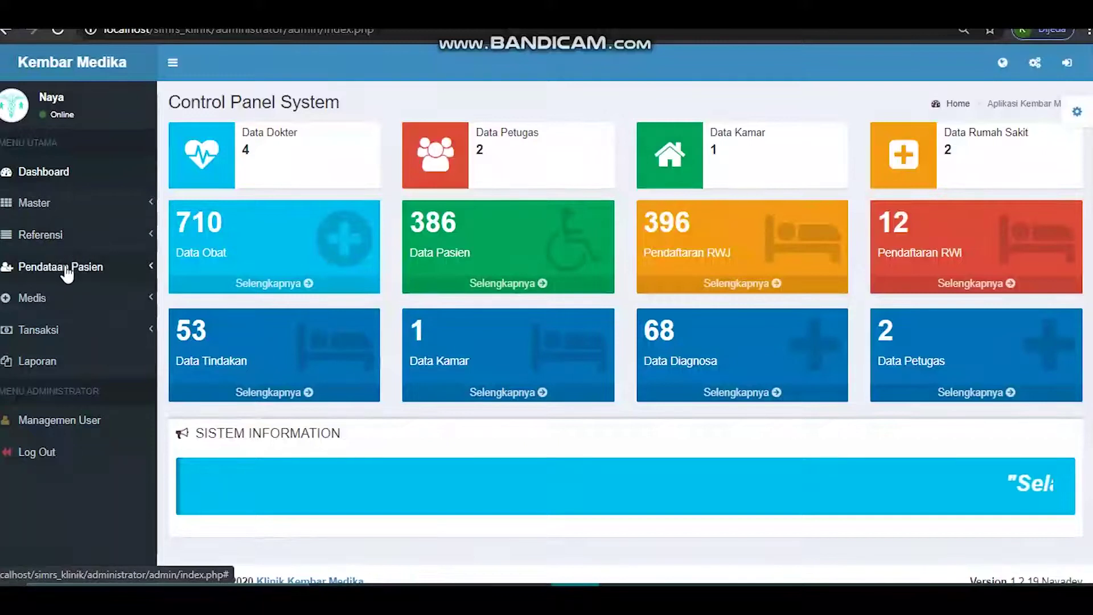
# - Open the Data Pasien list and close the Tambah No Rm Keluarga form
pyautogui.click(66, 268)
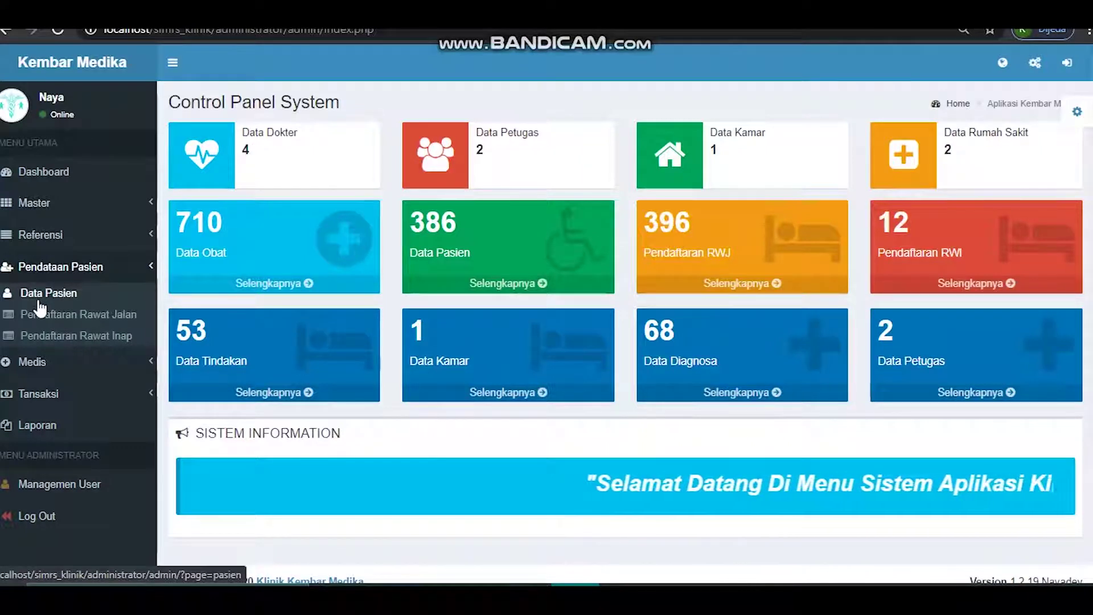
pyautogui.click(39, 296)
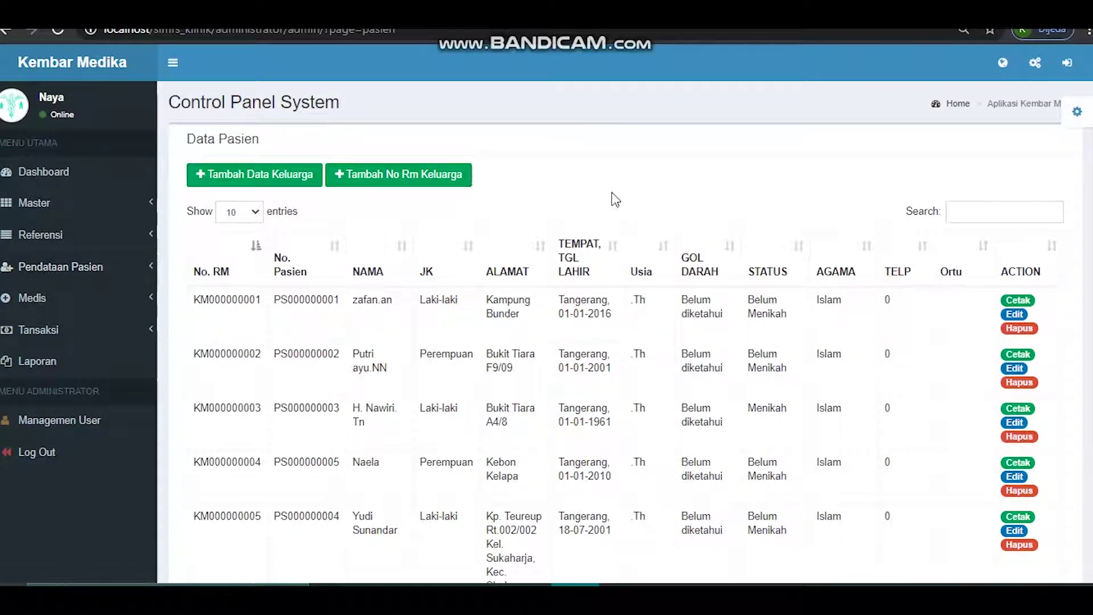
pyautogui.click(421, 175)
pyautogui.click(678, 190)
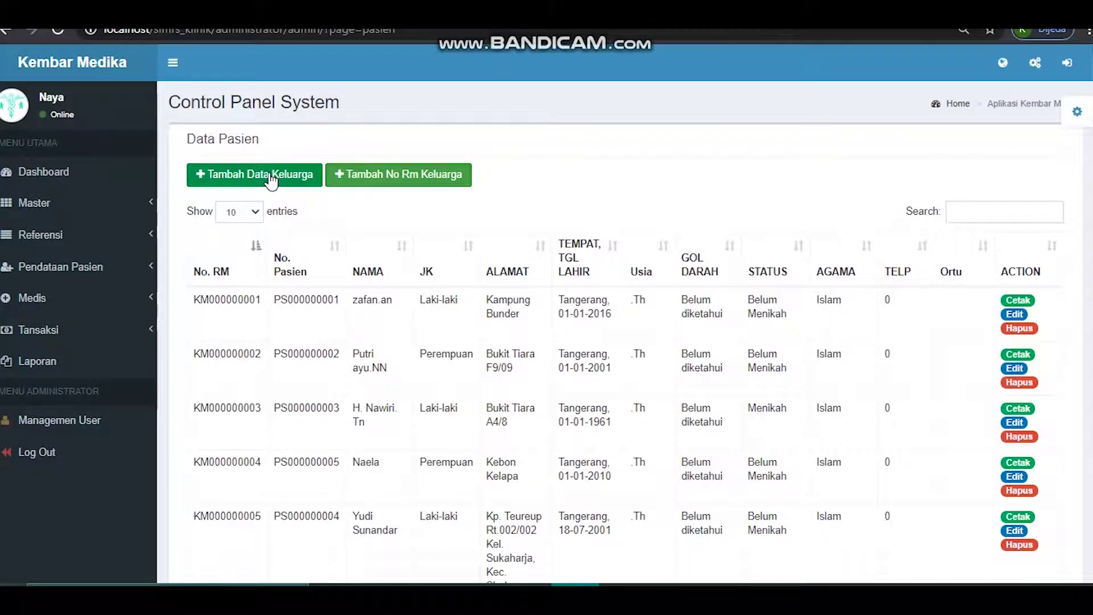
# - Try the Tambah Data Keluarga form unsaved, then print row 1's KARTU BEROBAT PASIEN card
pyautogui.click(271, 176)
pyautogui.click(482, 185)
pyautogui.click(431, 248)
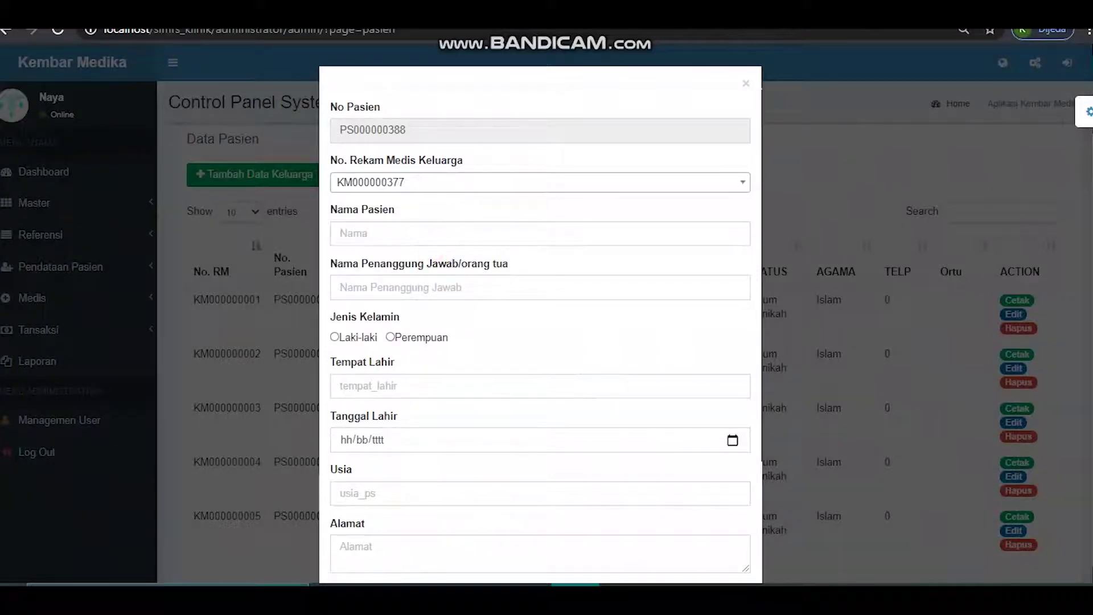
pyautogui.scroll(-6, 1090, 433)
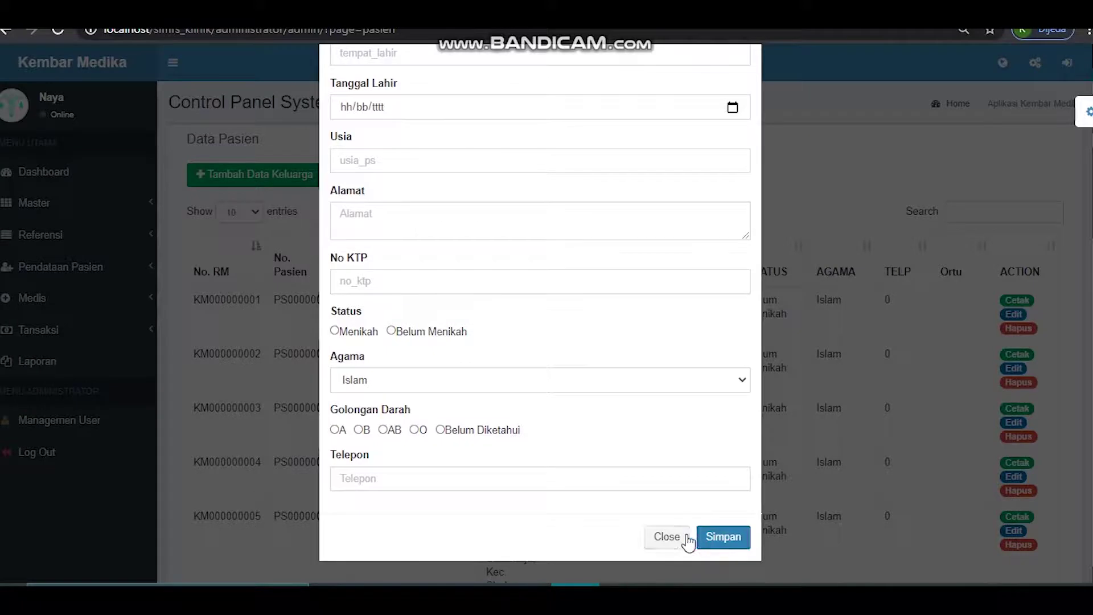
pyautogui.click(666, 538)
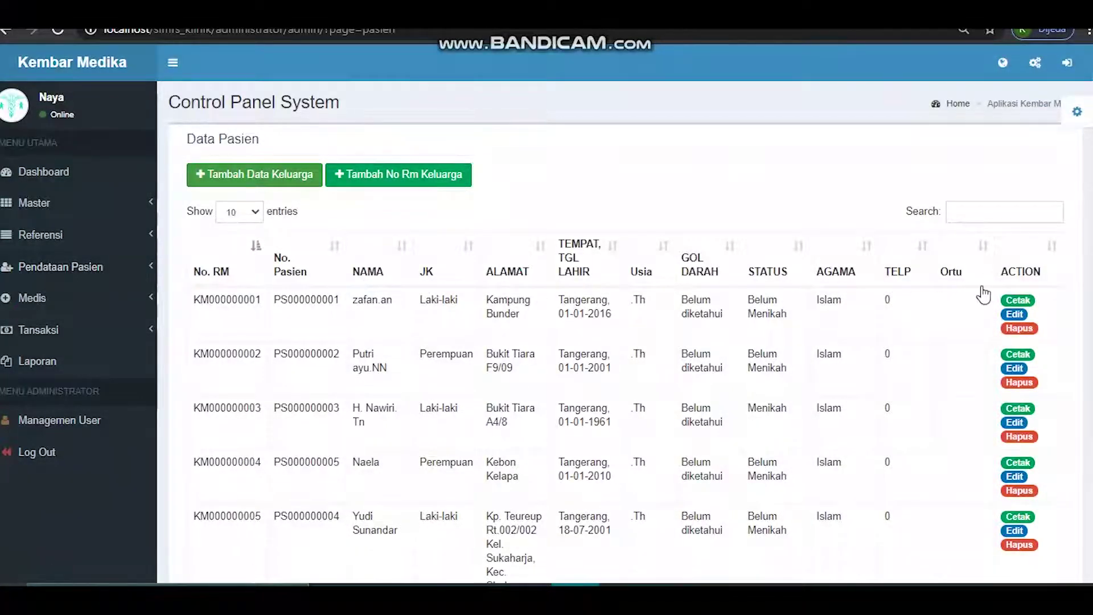
pyautogui.click(1015, 301)
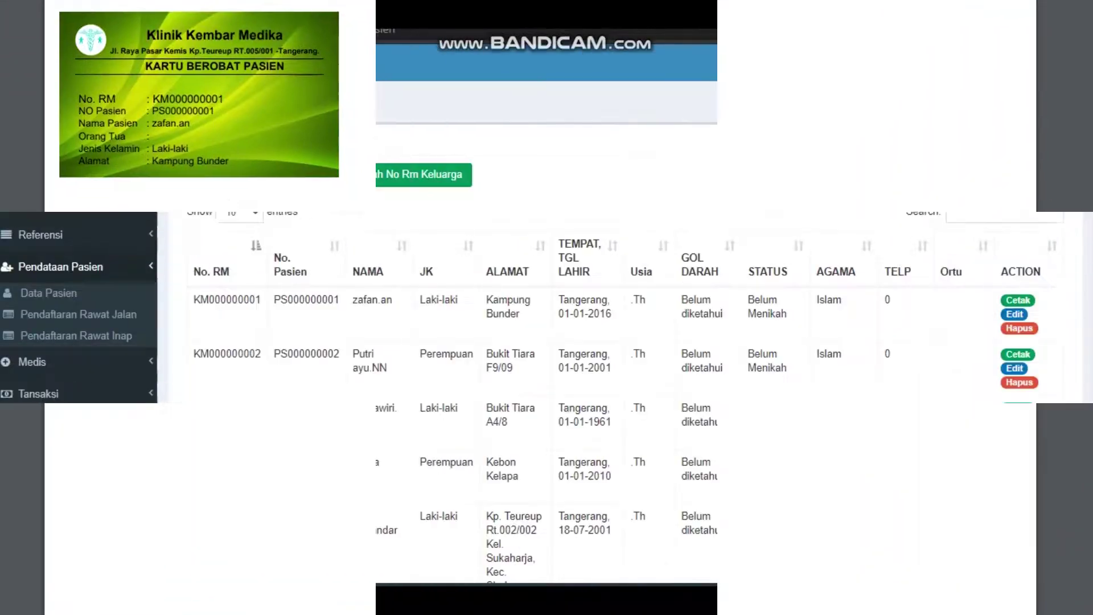
# - Start a new outpatient registration, choosing the patient and doctor D001
pyautogui.click(68, 325)
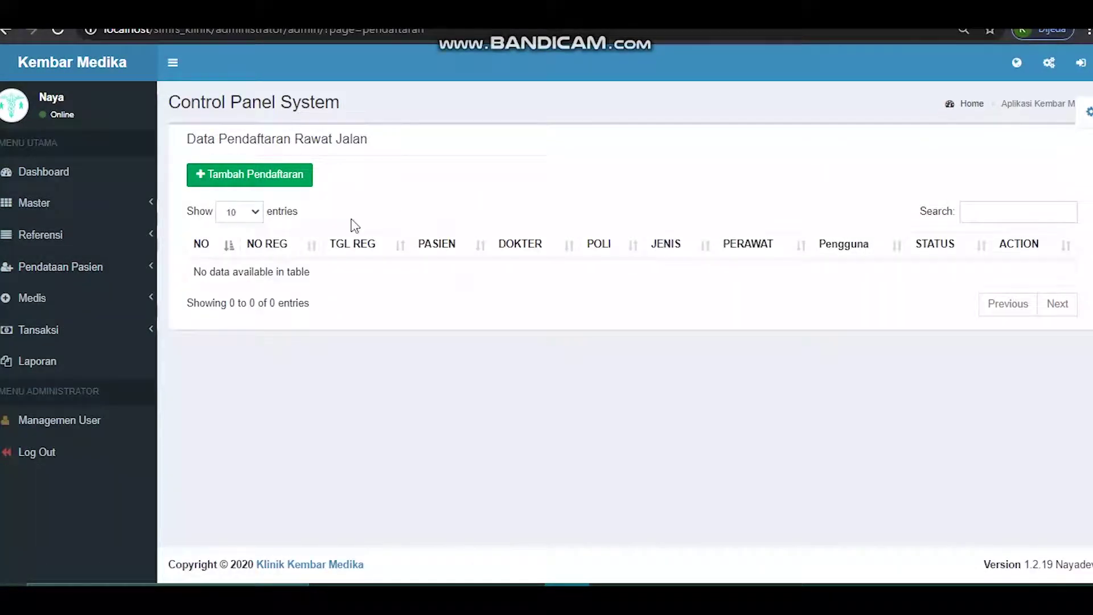
pyautogui.click(276, 181)
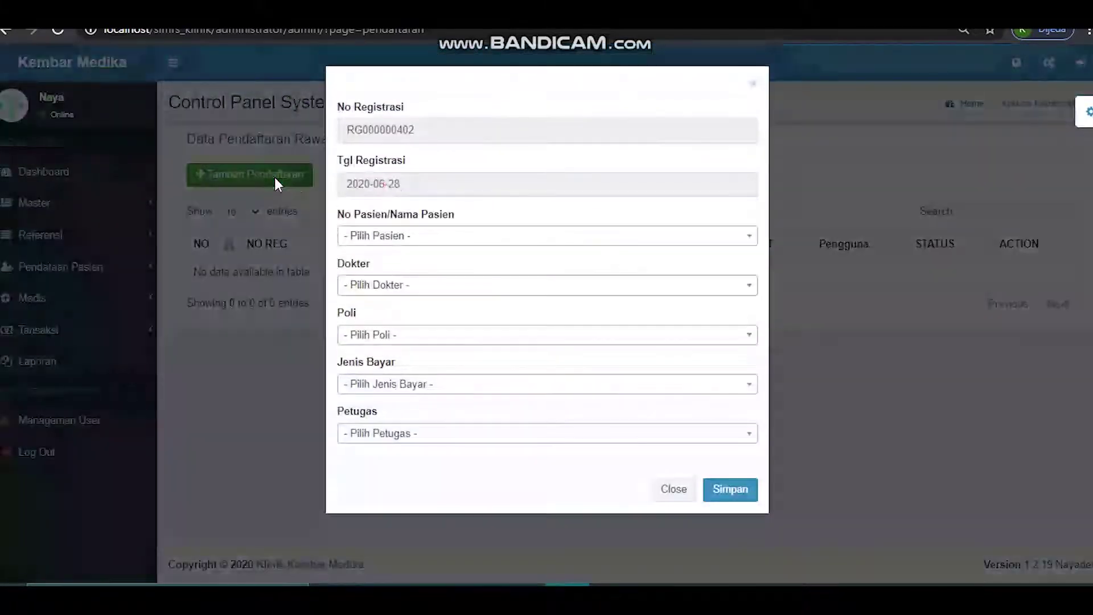
pyautogui.click(389, 235)
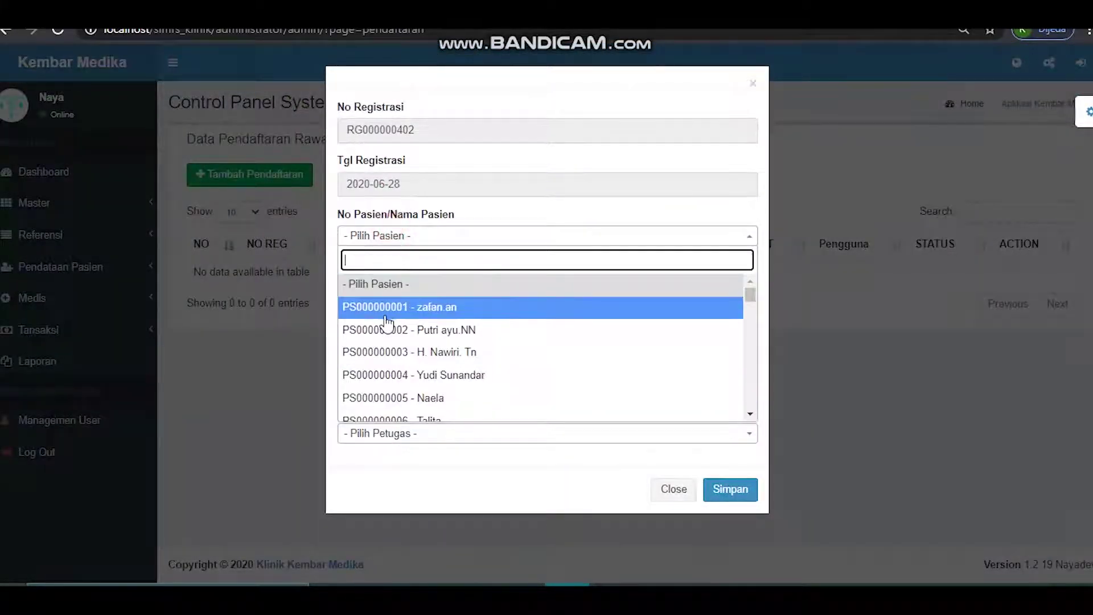
pyautogui.click(390, 330)
pyautogui.click(384, 286)
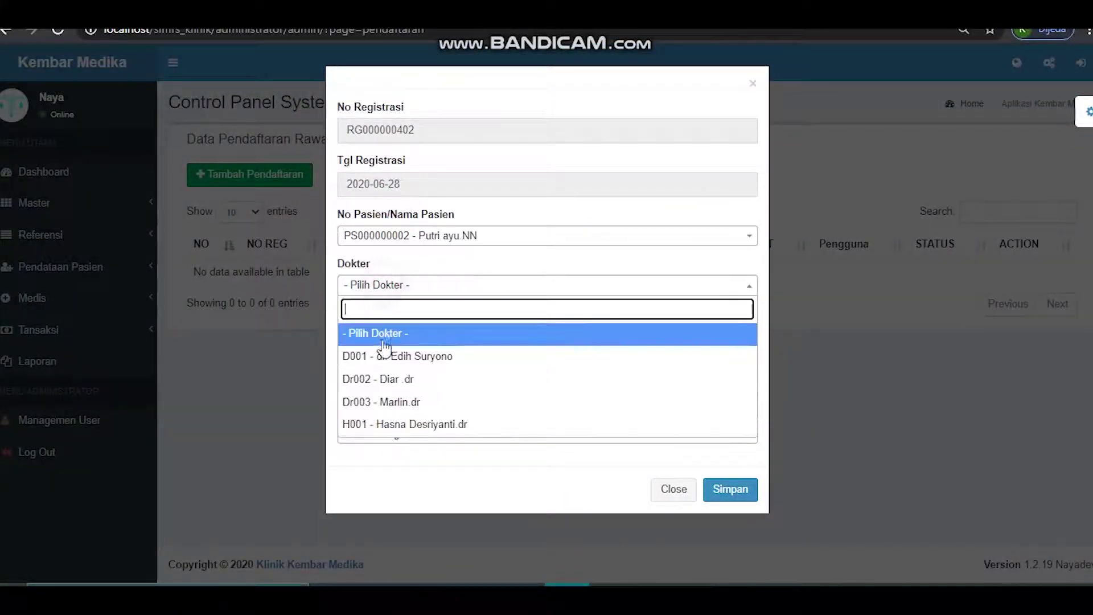
pyautogui.click(382, 356)
# - Set clinic P01 - Poli Umum, Cash payment and staff Per001, then save the registration
pyautogui.click(382, 339)
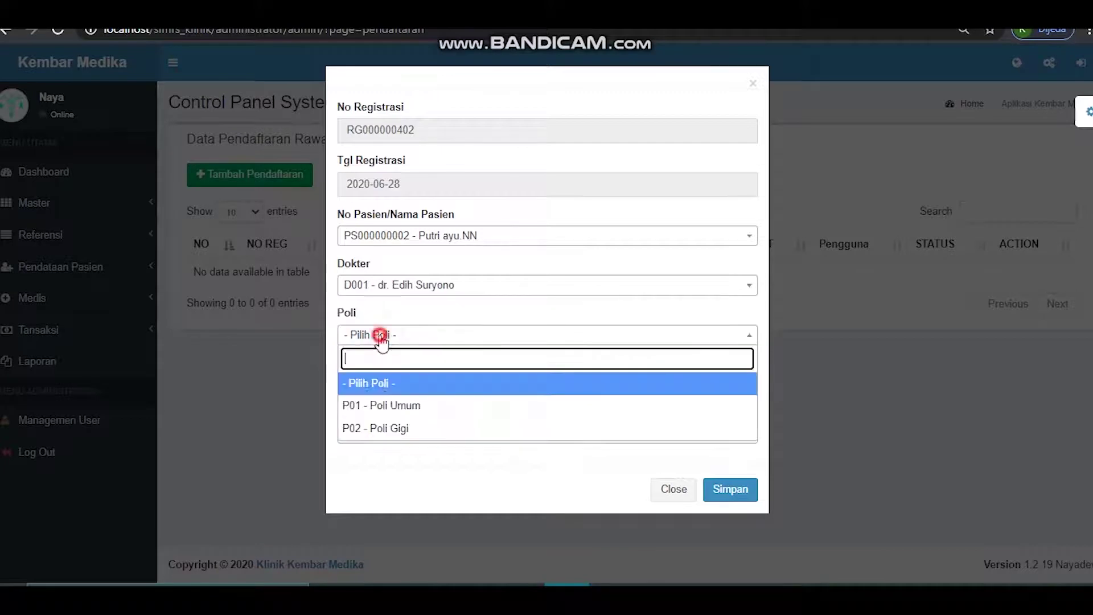
pyautogui.click(381, 404)
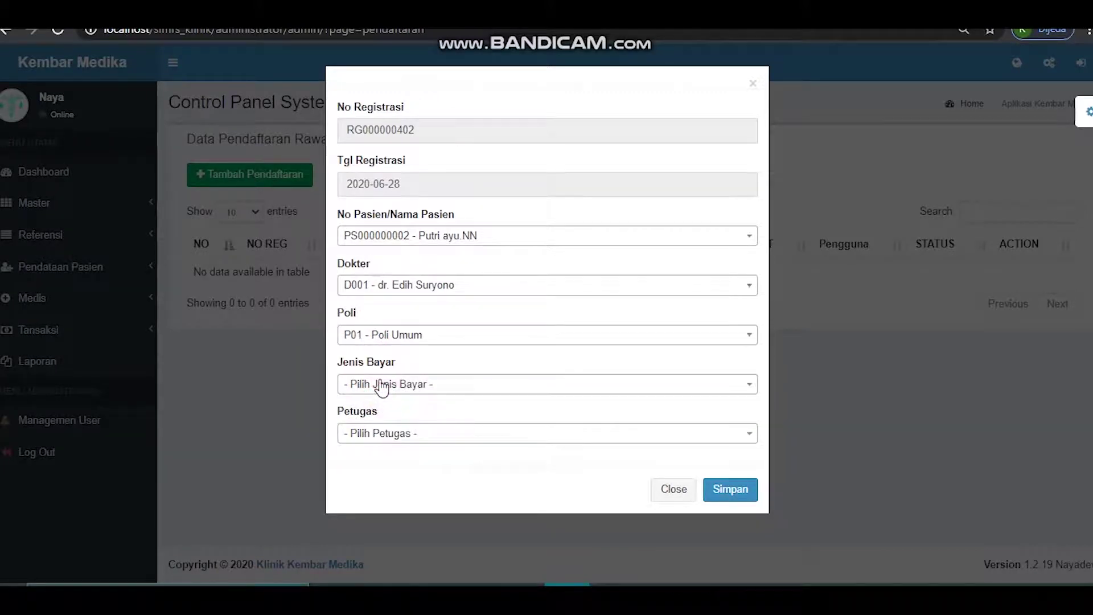
pyautogui.click(384, 383)
pyautogui.click(380, 456)
pyautogui.click(381, 436)
pyautogui.click(381, 524)
pyautogui.click(744, 491)
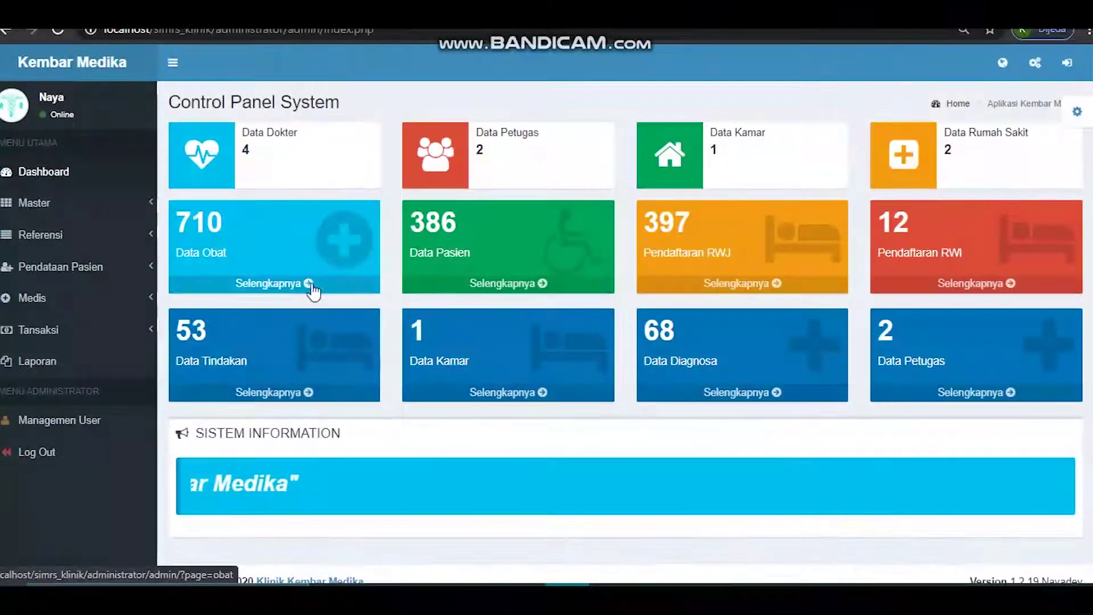
# - Open Pendaftaran Rawat Inap, try admitting the new RG registration, and close the form unsaved
pyautogui.click(41, 268)
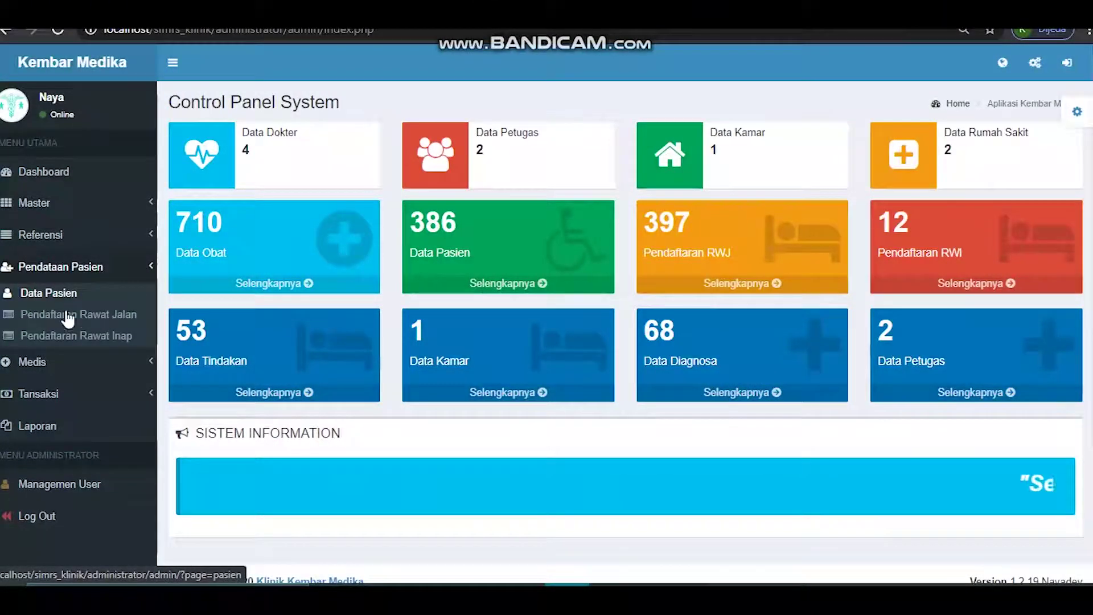
pyautogui.click(67, 339)
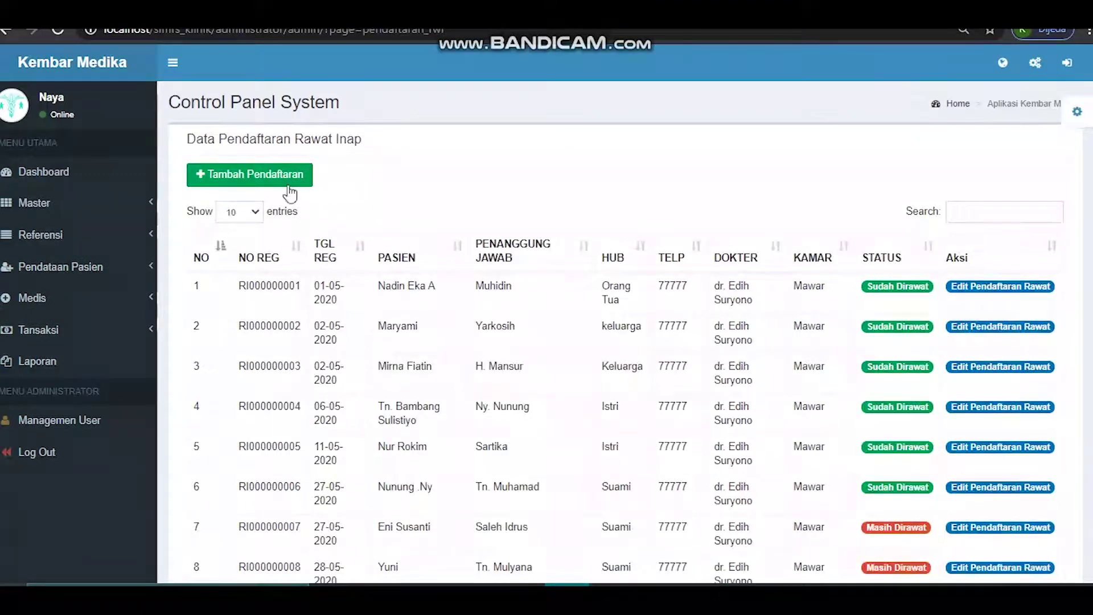
pyautogui.click(277, 188)
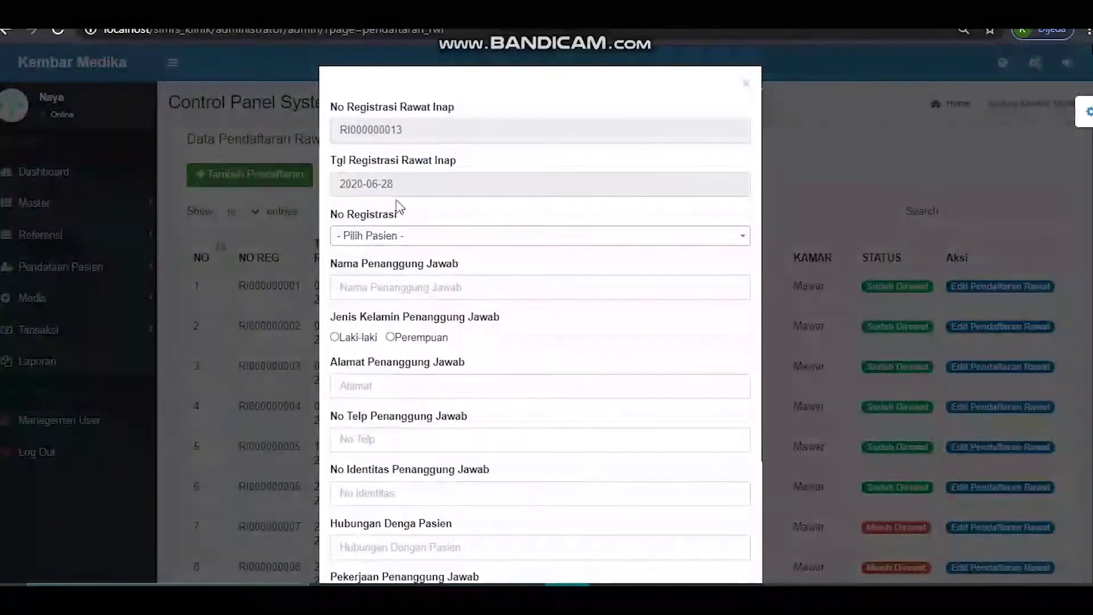
pyautogui.click(400, 236)
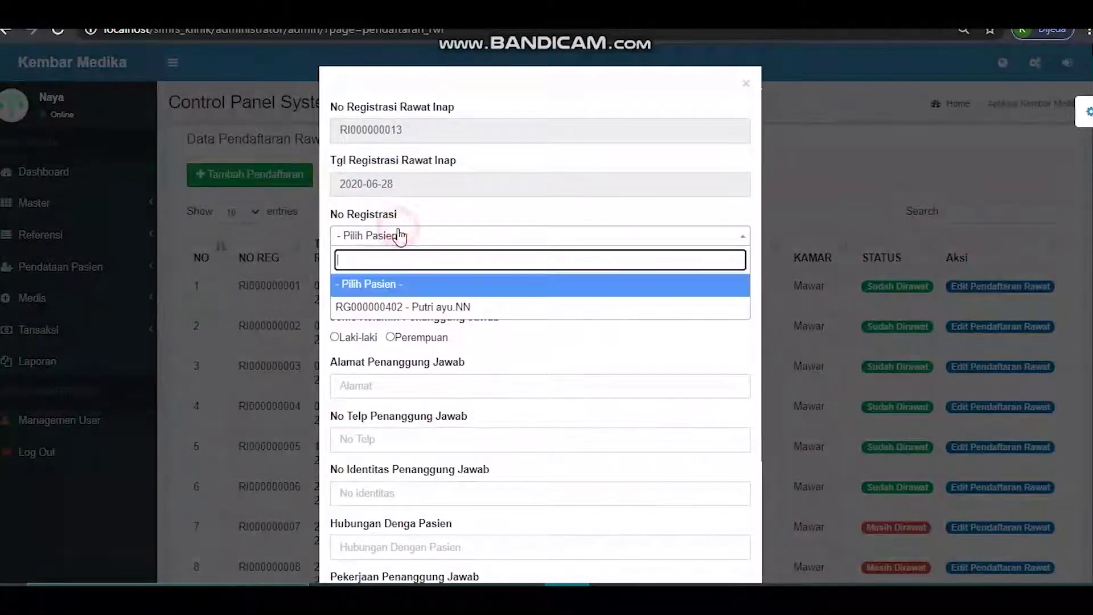
pyautogui.click(399, 310)
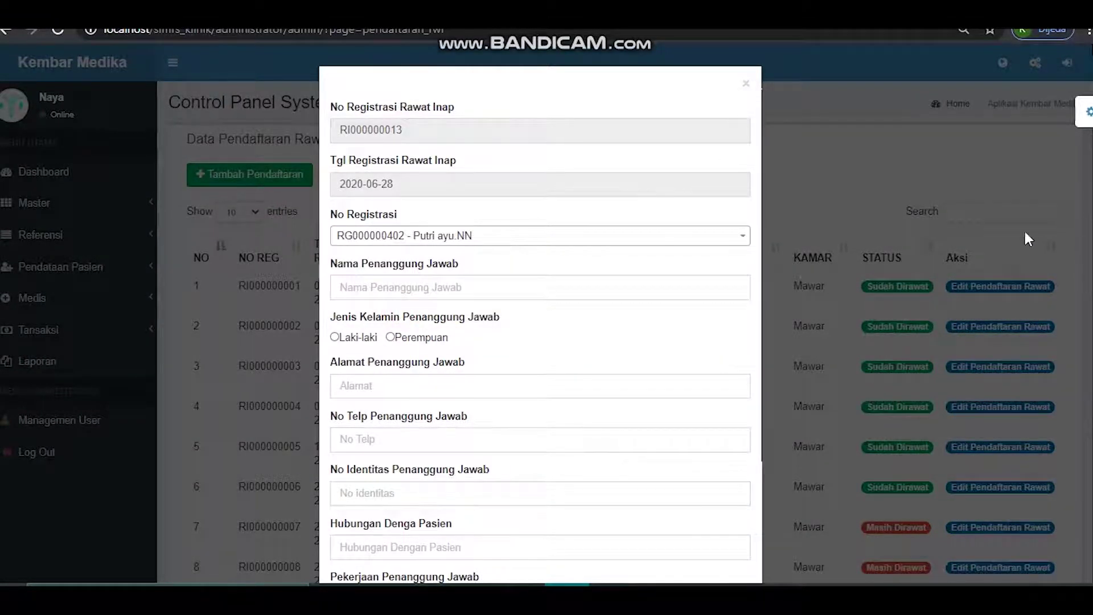
pyautogui.click(746, 85)
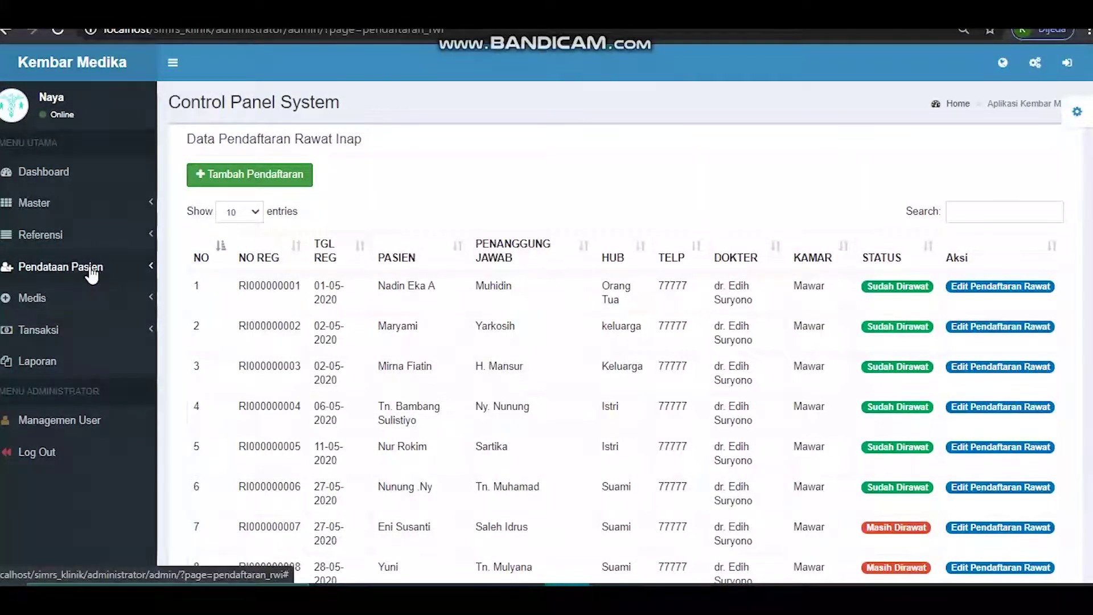
# - Open Pelayanan Medis and choose Periksa on the pending Poli Umum registration
pyautogui.click(66, 300)
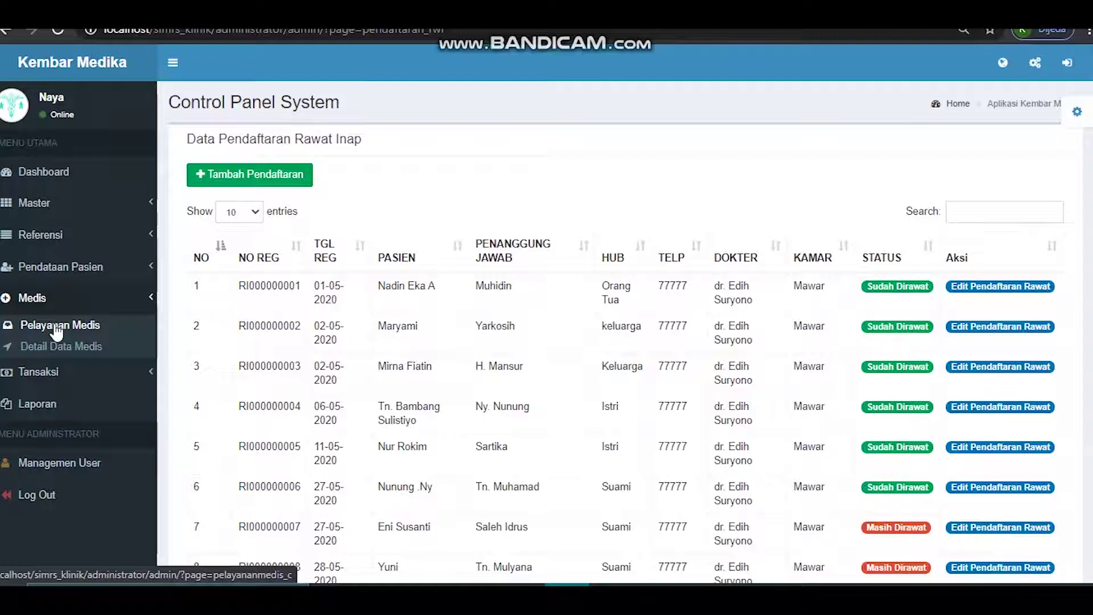
pyautogui.click(57, 327)
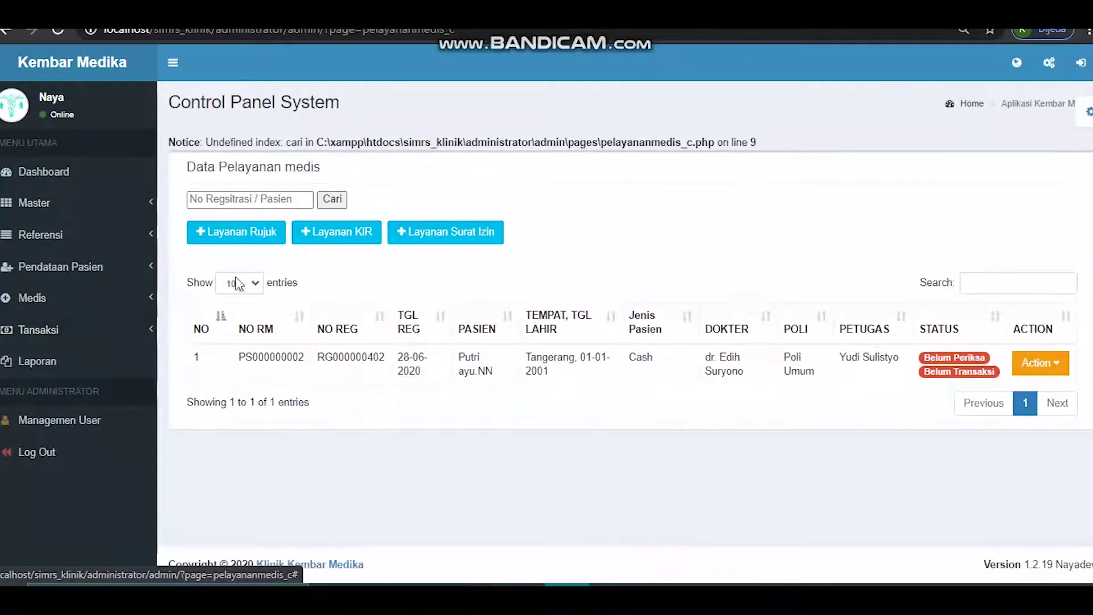
pyautogui.click(1039, 368)
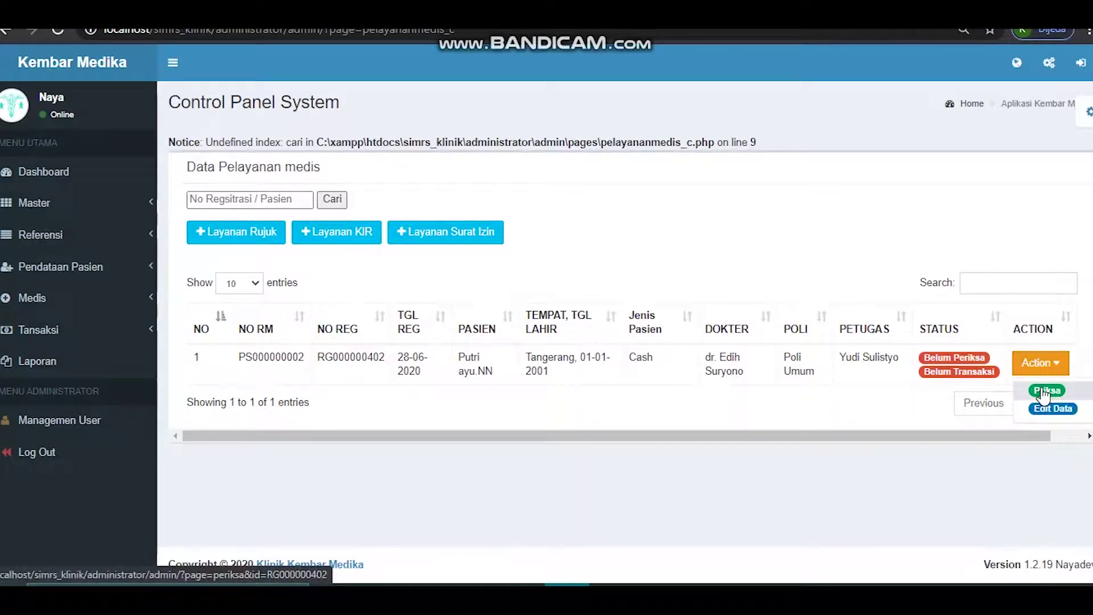
pyautogui.click(1044, 392)
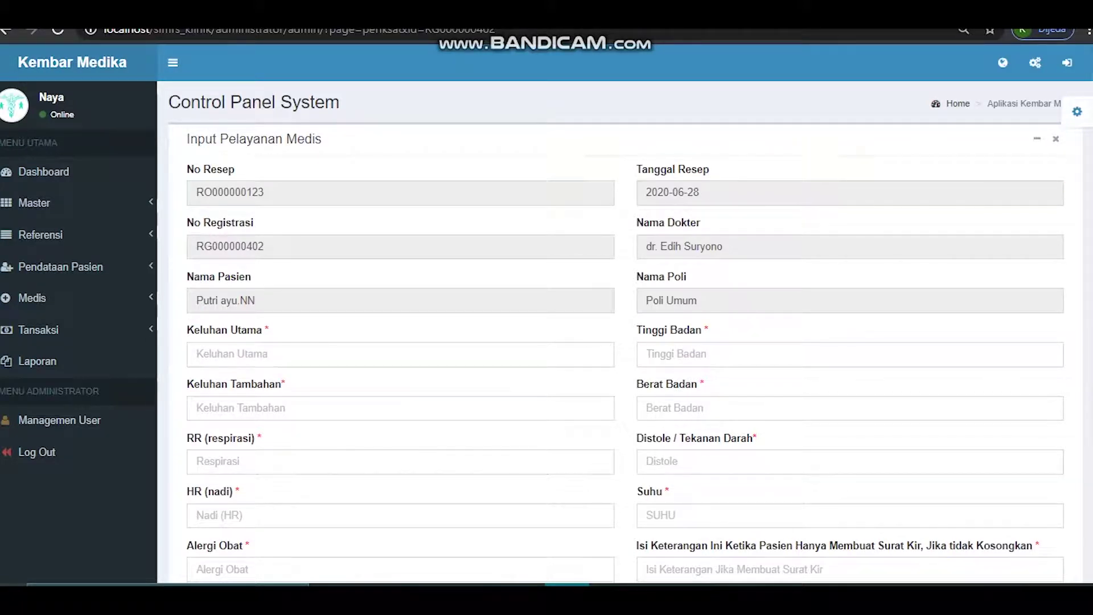
# - Review the examination form, including the KIR note and Rumah Sakit Rujukan list, leaving no referral hospital chosen
pyautogui.scroll(-3, 960, 146)
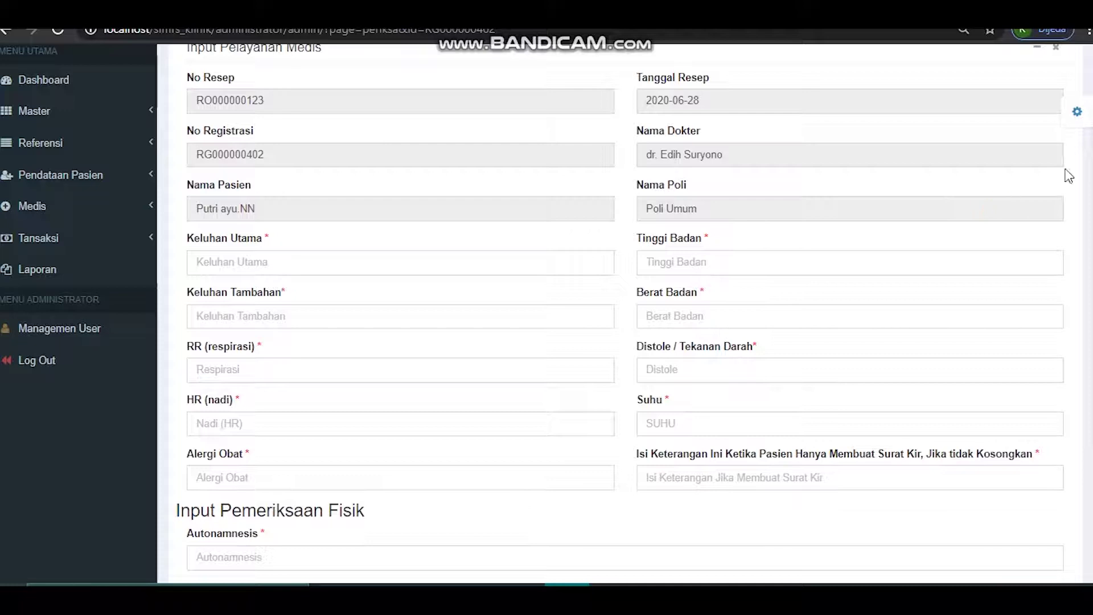
pyautogui.scroll(-4, 625, 314)
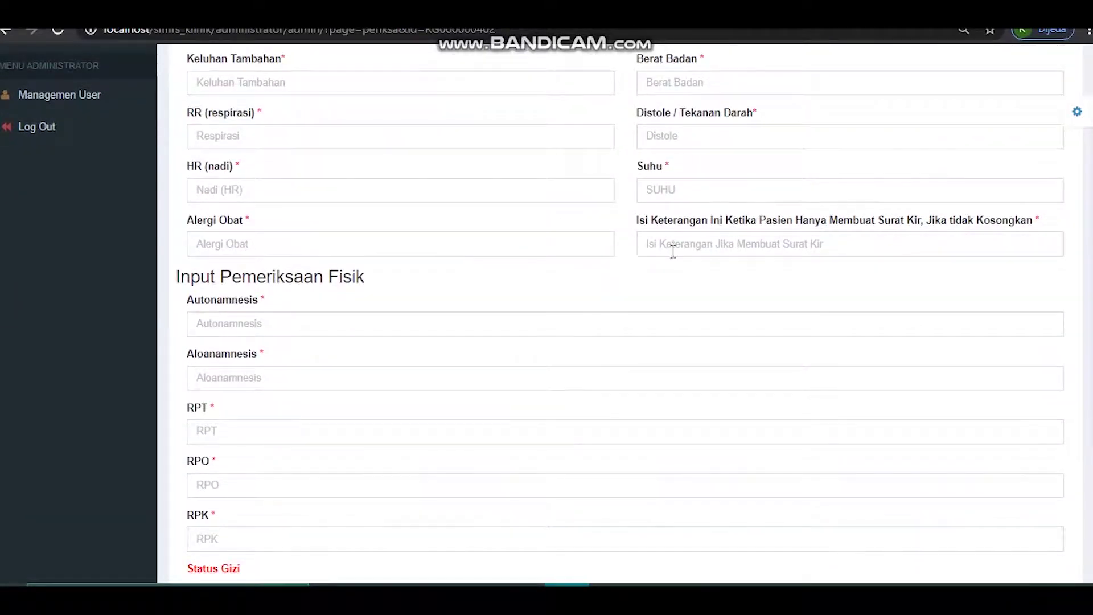
pyautogui.click(672, 243)
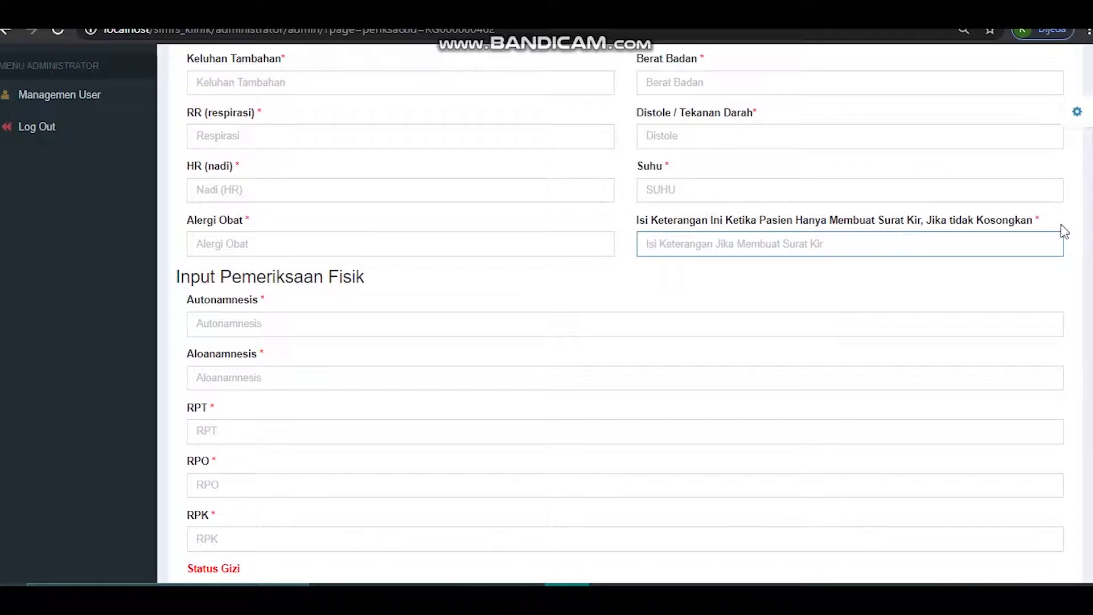
pyautogui.scroll(-8, 625, 315)
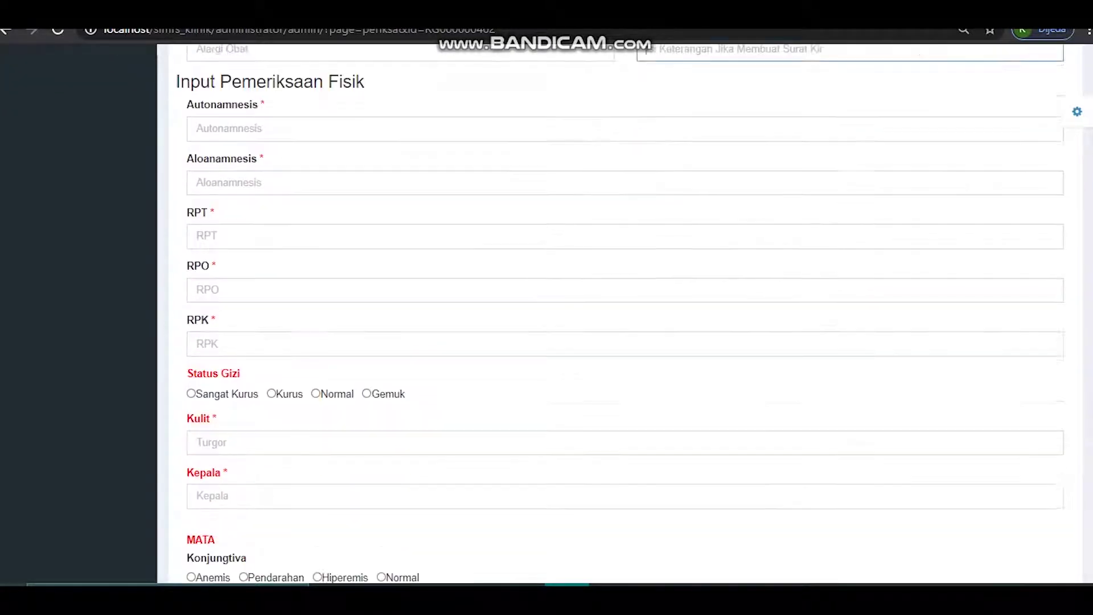
pyautogui.scroll(-3, 625, 315)
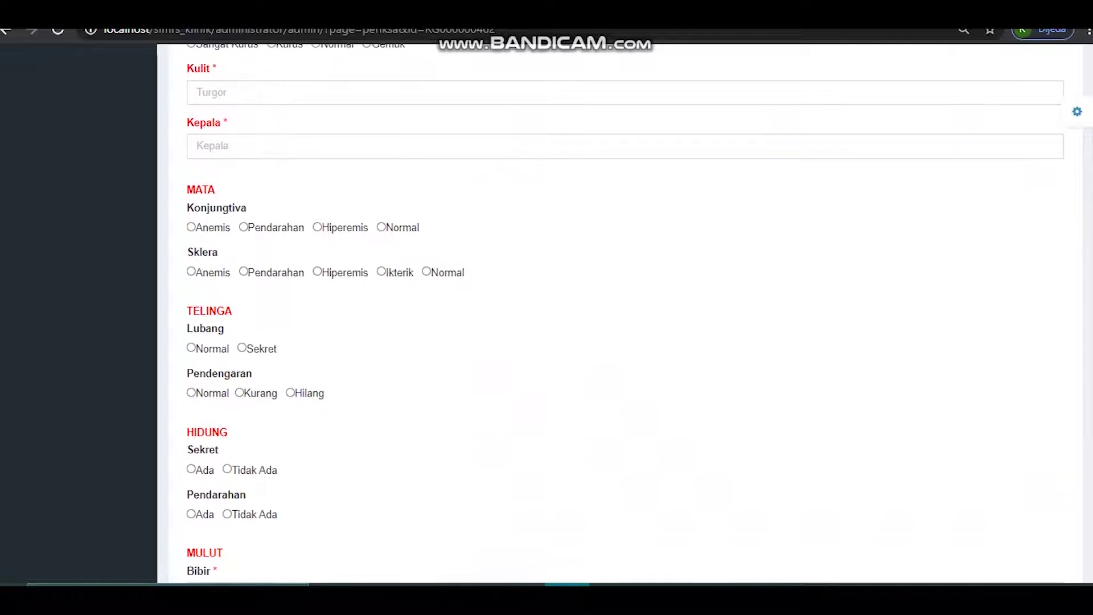
pyautogui.scroll(-6, 625, 315)
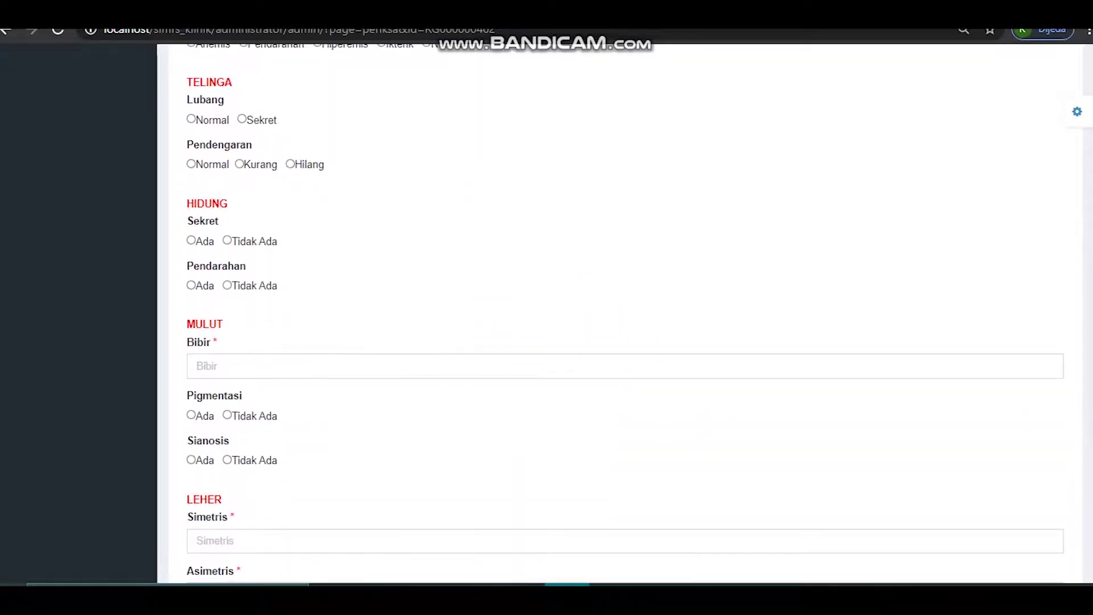
pyautogui.scroll(-5, 625, 315)
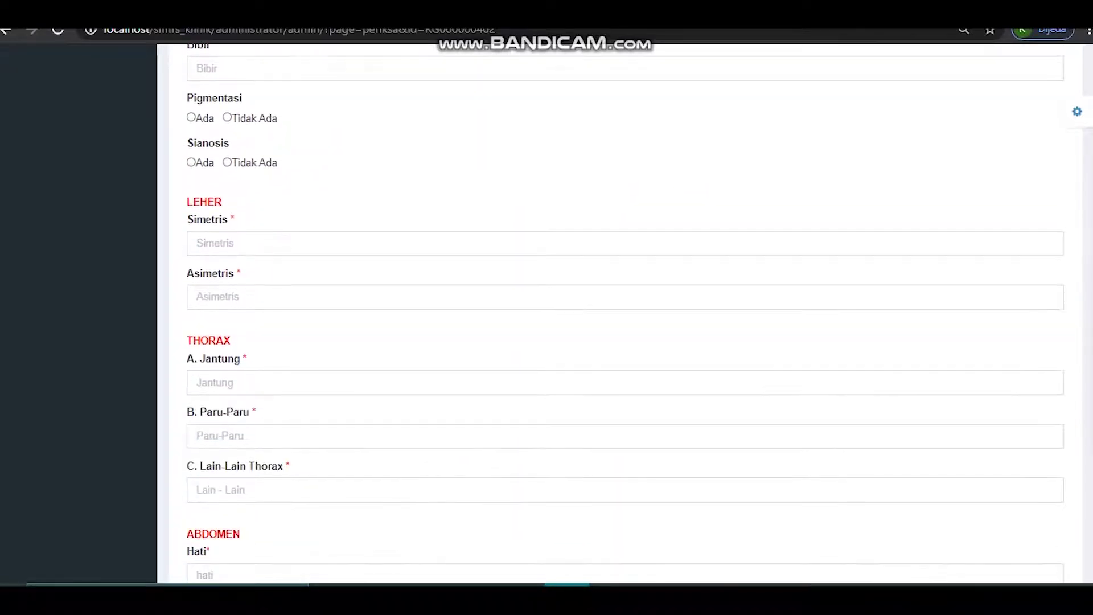
pyautogui.scroll(-9, 625, 315)
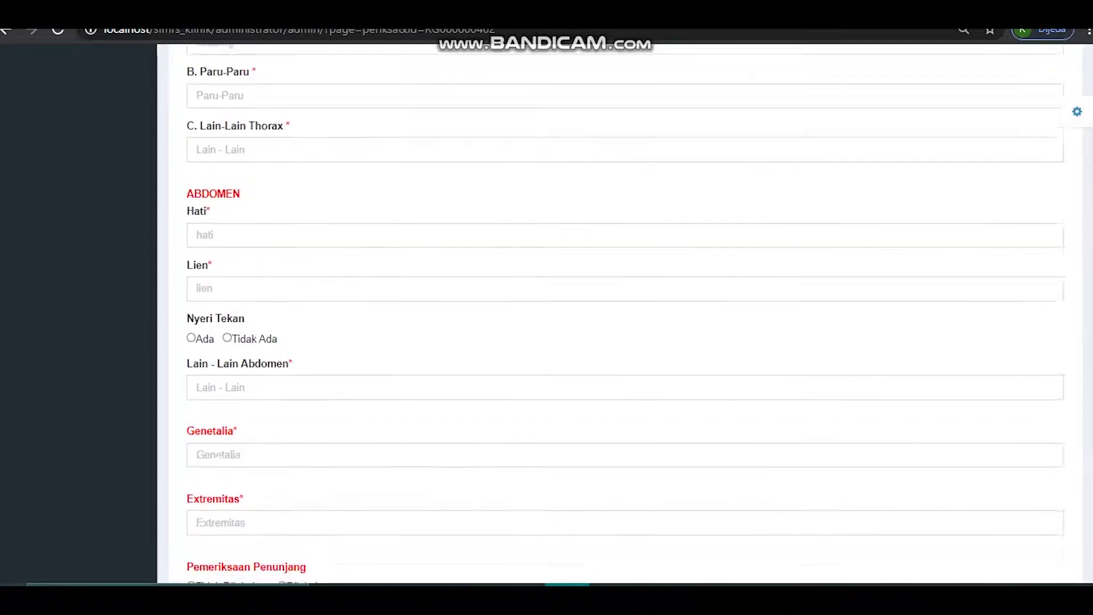
pyautogui.scroll(-5, 923, 508)
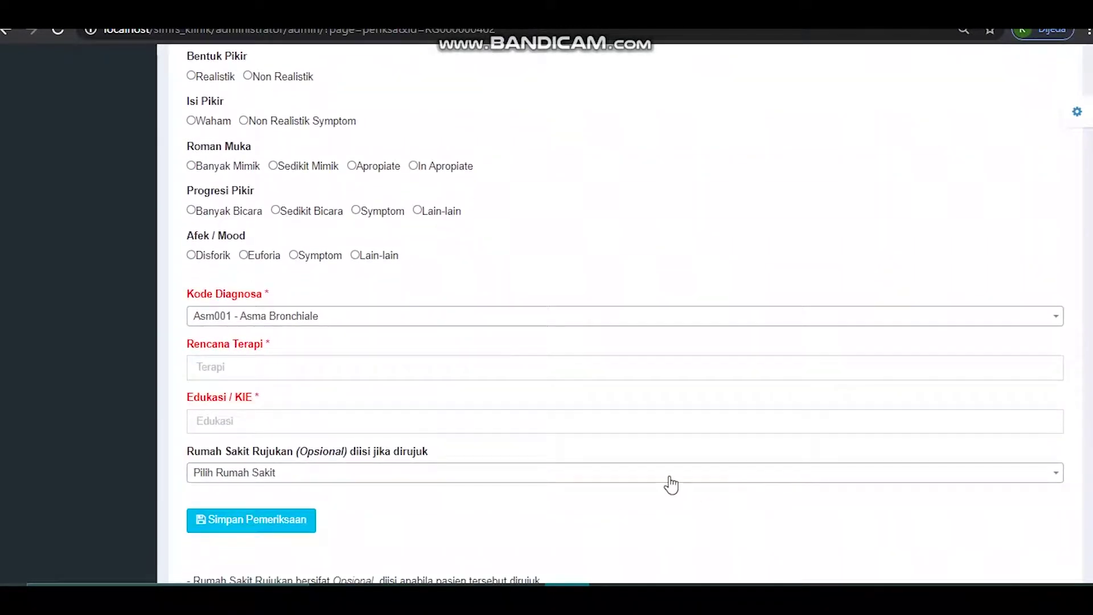
pyautogui.click(669, 473)
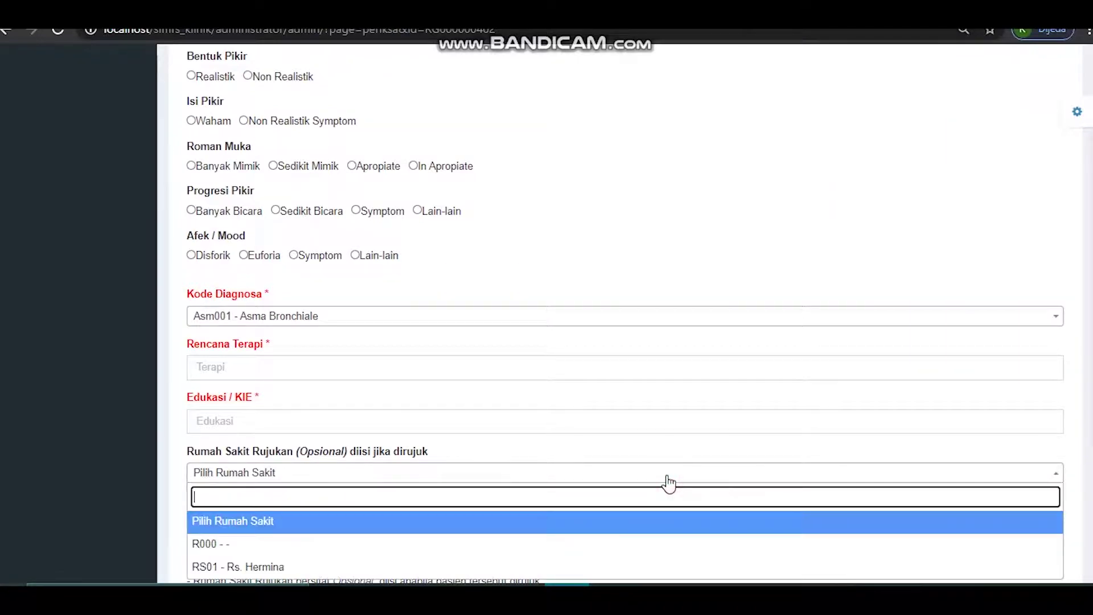
pyautogui.click(668, 475)
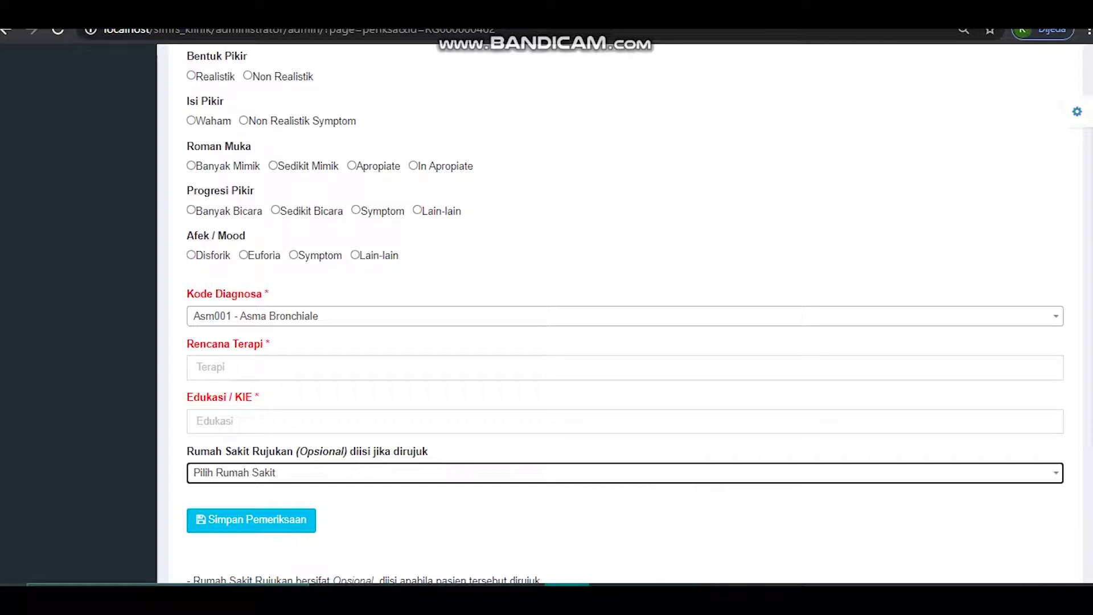
pyautogui.scroll(1, 626, 313)
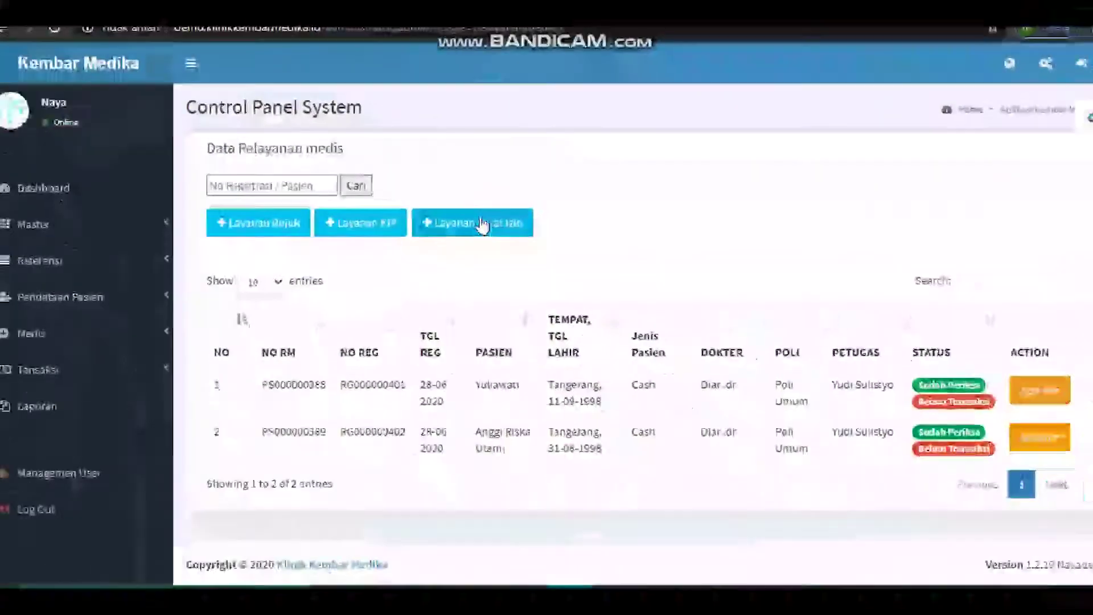
# - Review the Layanan Surat Izin records, opening and closing a sick-leave letter form
pyautogui.click(475, 227)
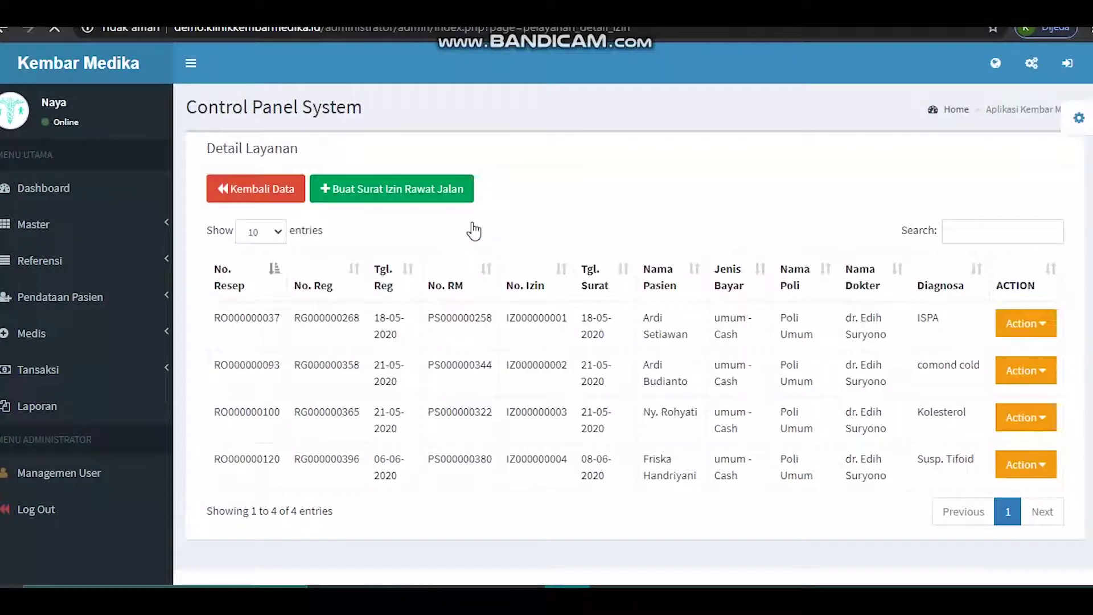
pyautogui.click(455, 197)
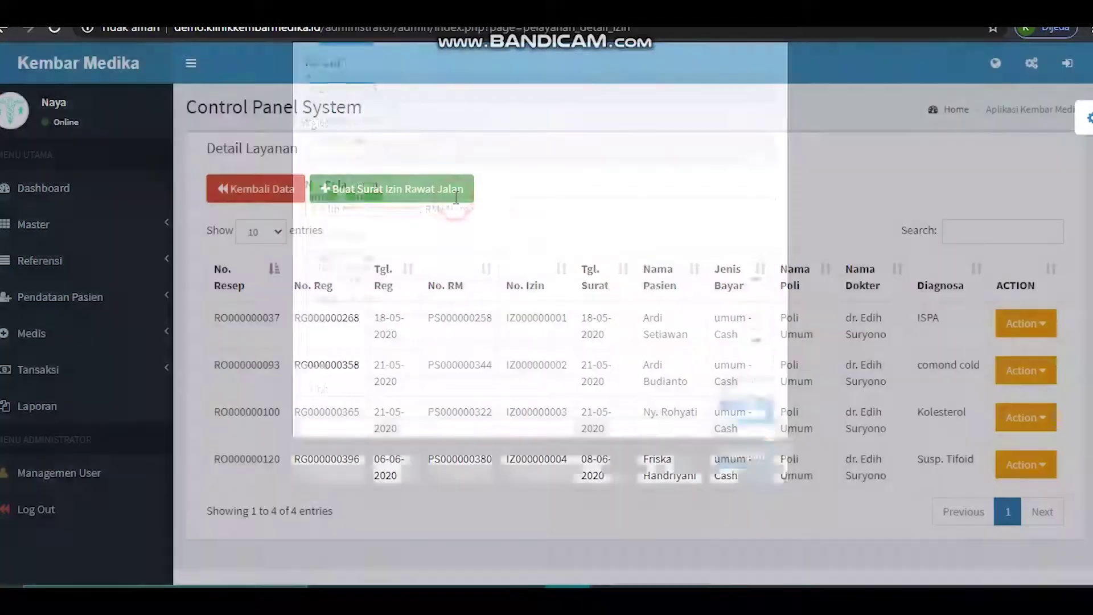
pyautogui.click(687, 514)
pyautogui.click(285, 188)
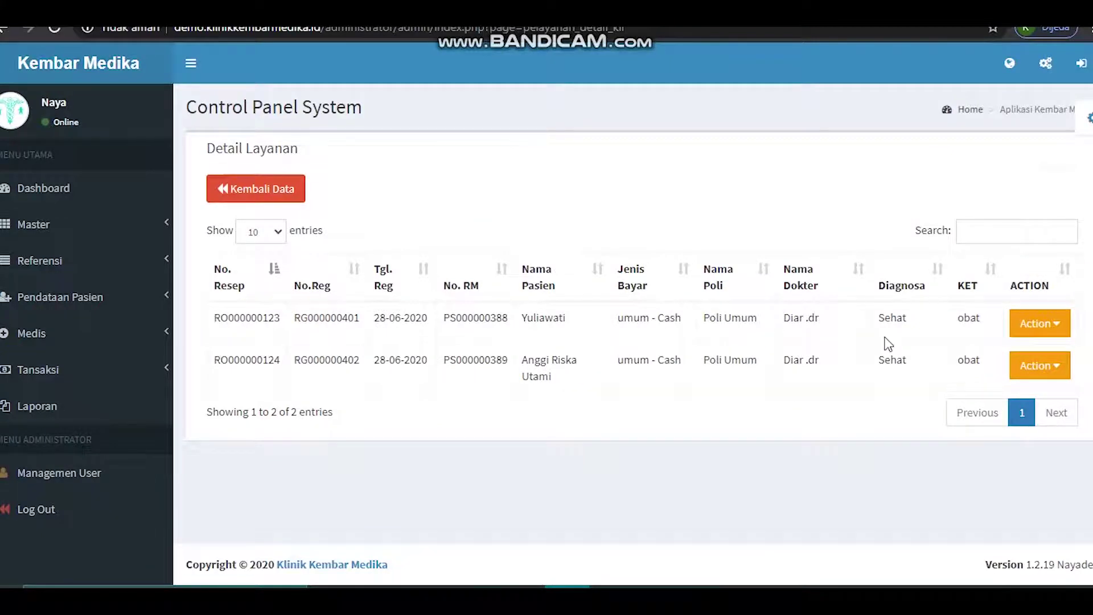
# - Check the first Layanan KIR record's Action menu and its KIR letter print
pyautogui.click(1045, 324)
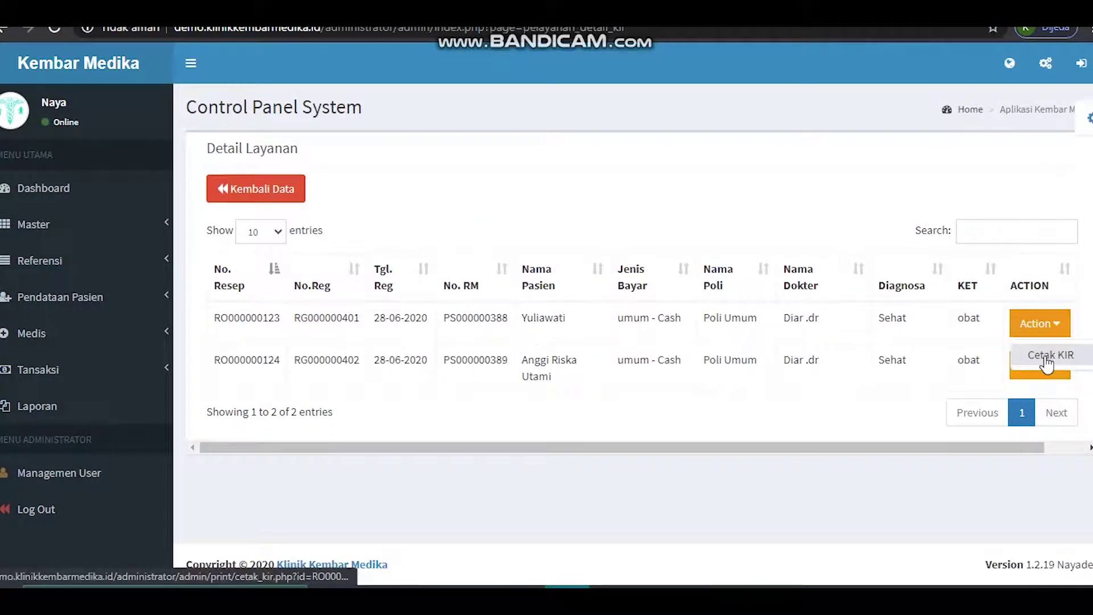
pyautogui.click(1045, 356)
pyautogui.click(274, 192)
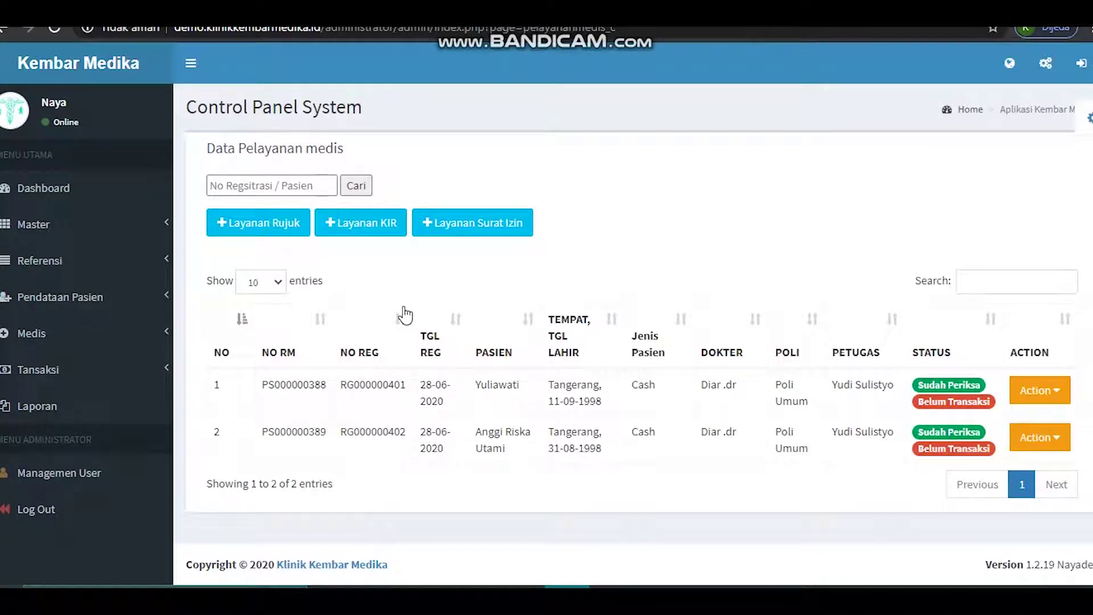
# - Check the Layanan Rujuk referral record's Action menu, then return to the services list
pyautogui.click(246, 227)
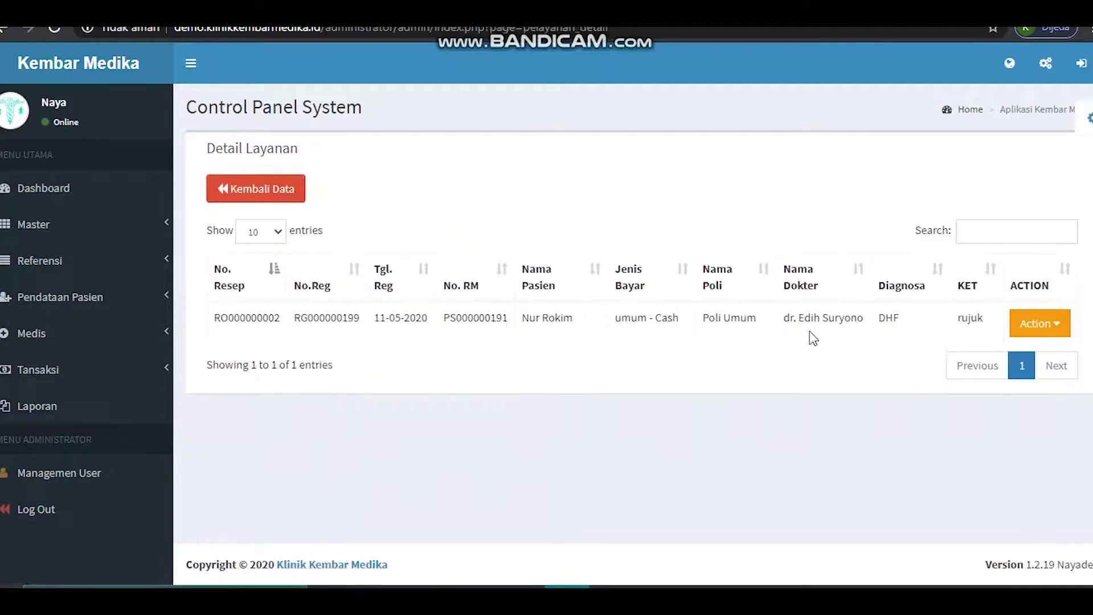
pyautogui.click(1040, 323)
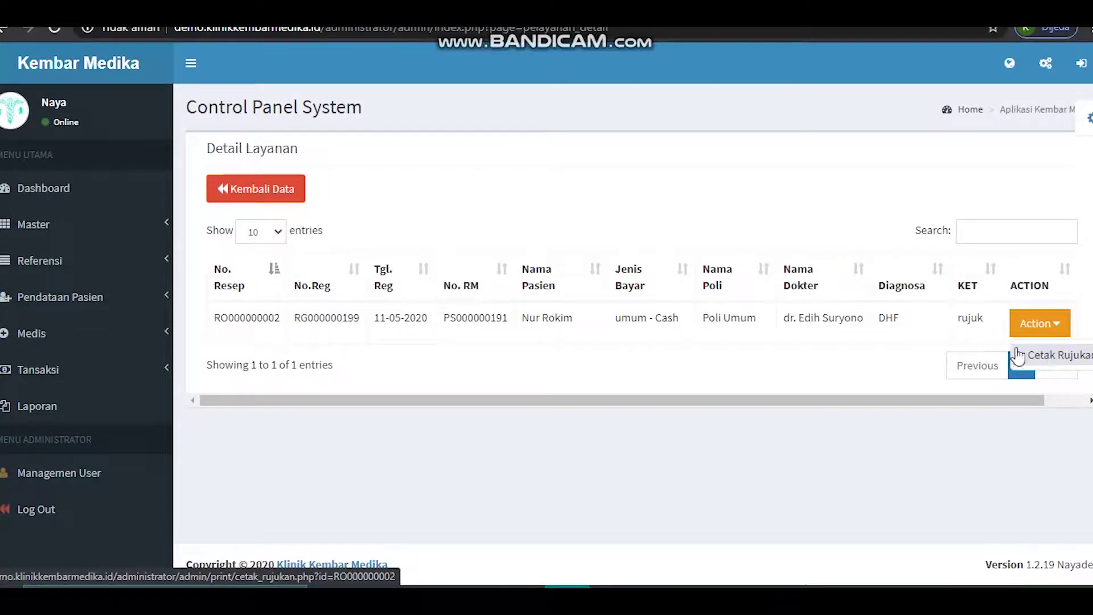
pyautogui.click(1031, 329)
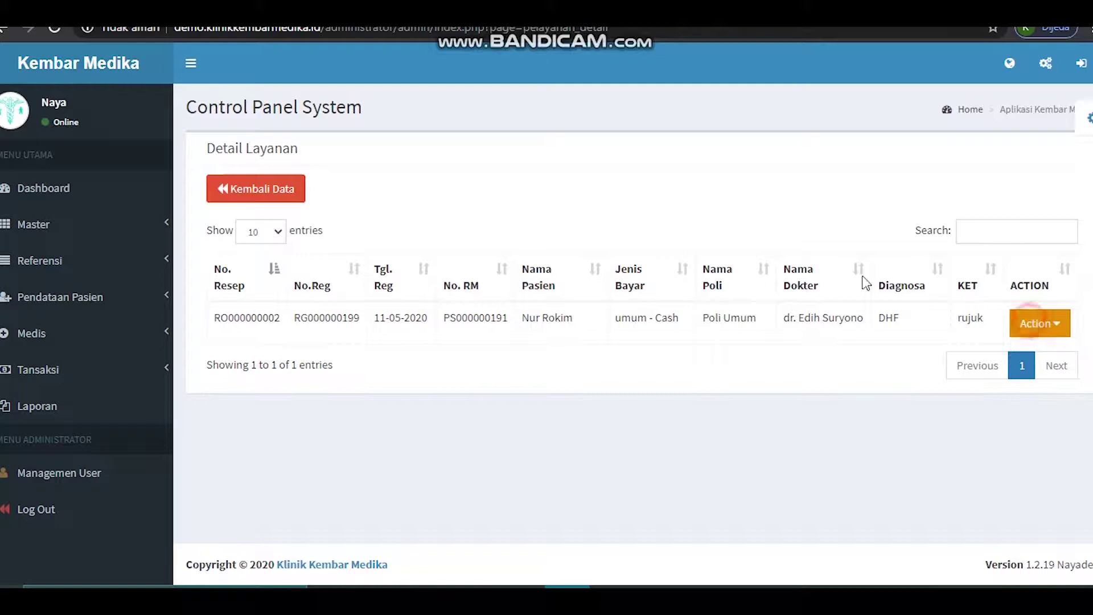
pyautogui.click(283, 190)
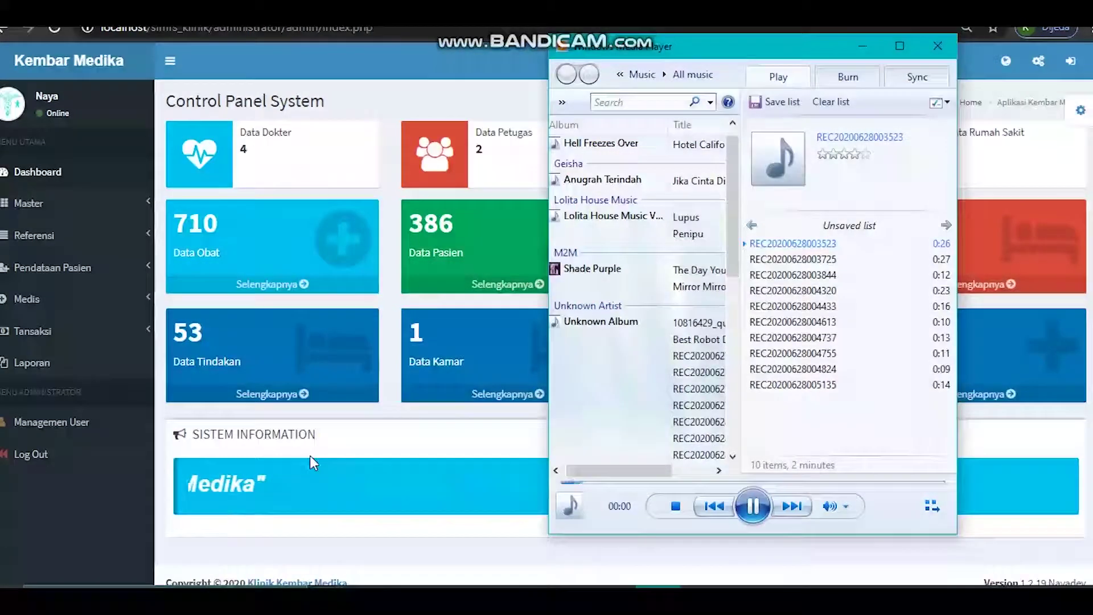
# - Go to the Transaksi Nonmedis list under Tansaksi
pyautogui.click(310, 456)
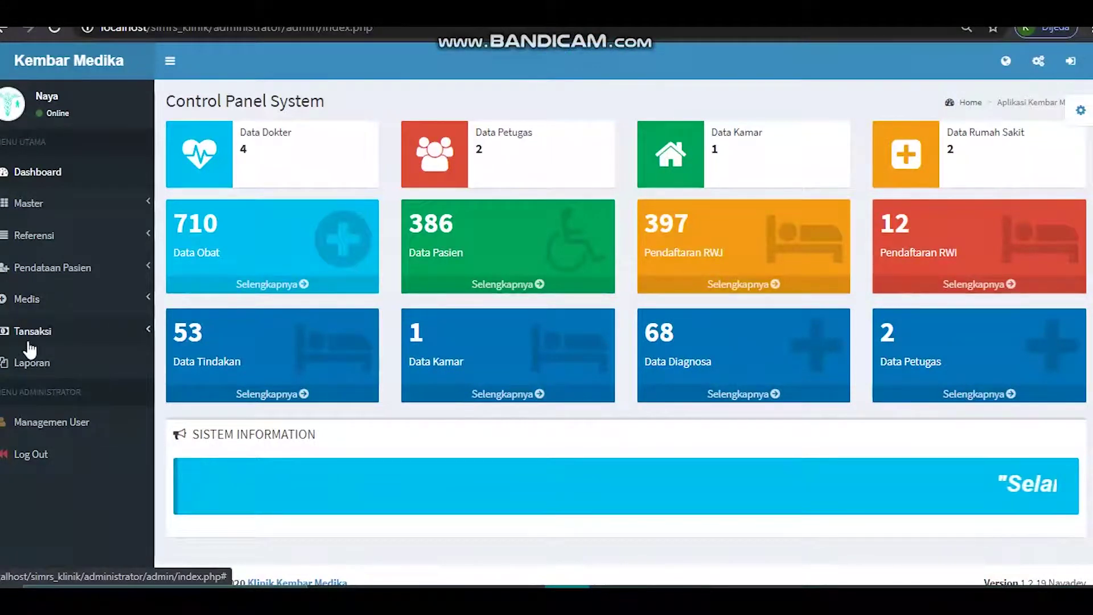
pyautogui.click(59, 337)
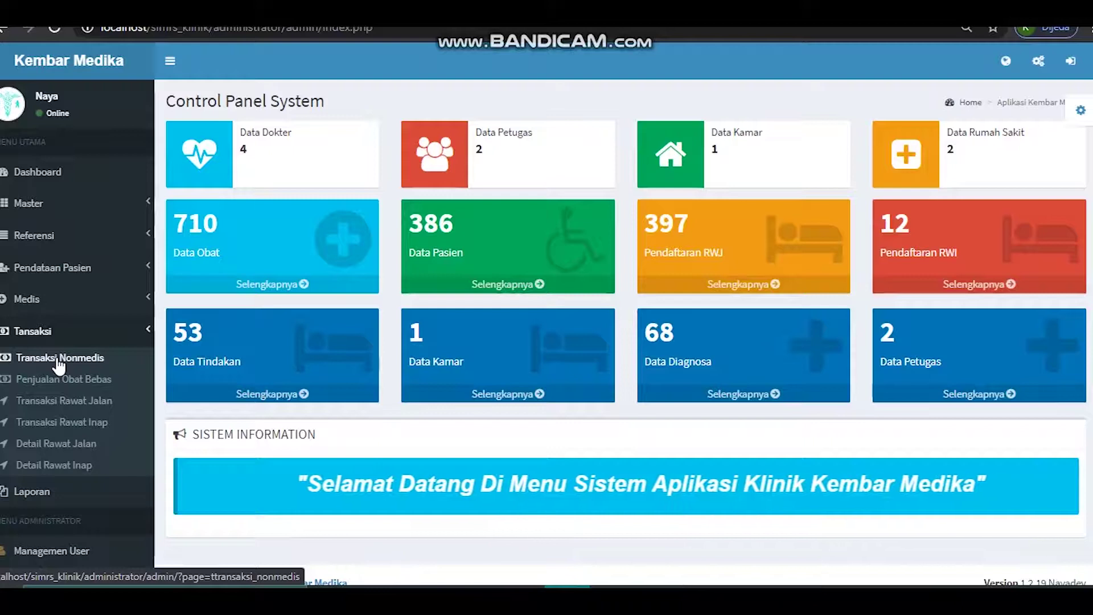
pyautogui.click(60, 359)
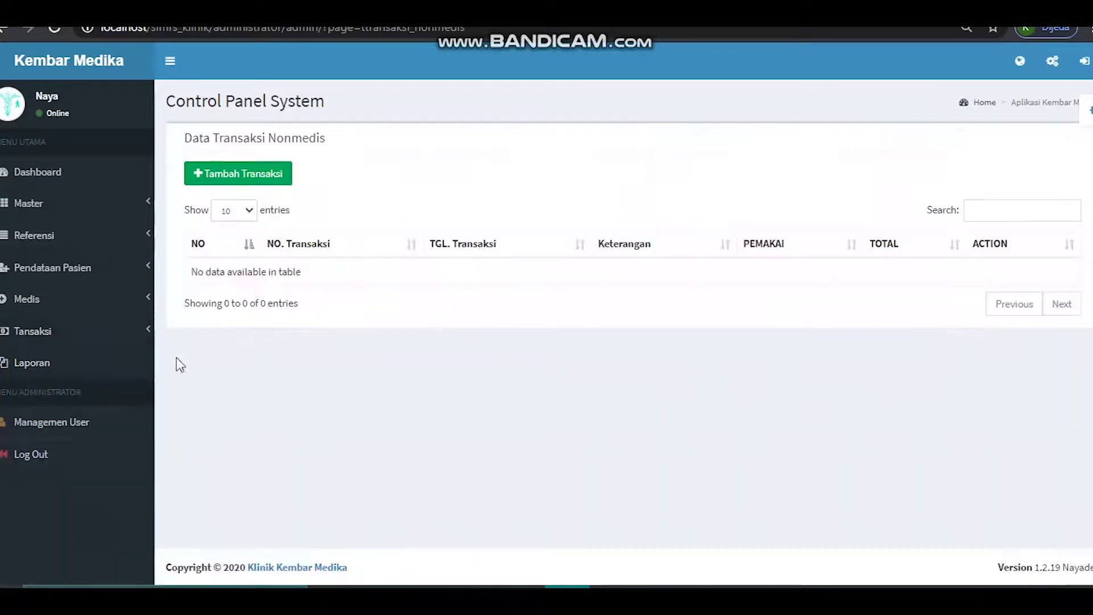
# - Create a new non-medical transaction with one Makan Dokter item, Jumlah 1, totalling 10.000
pyautogui.click(259, 173)
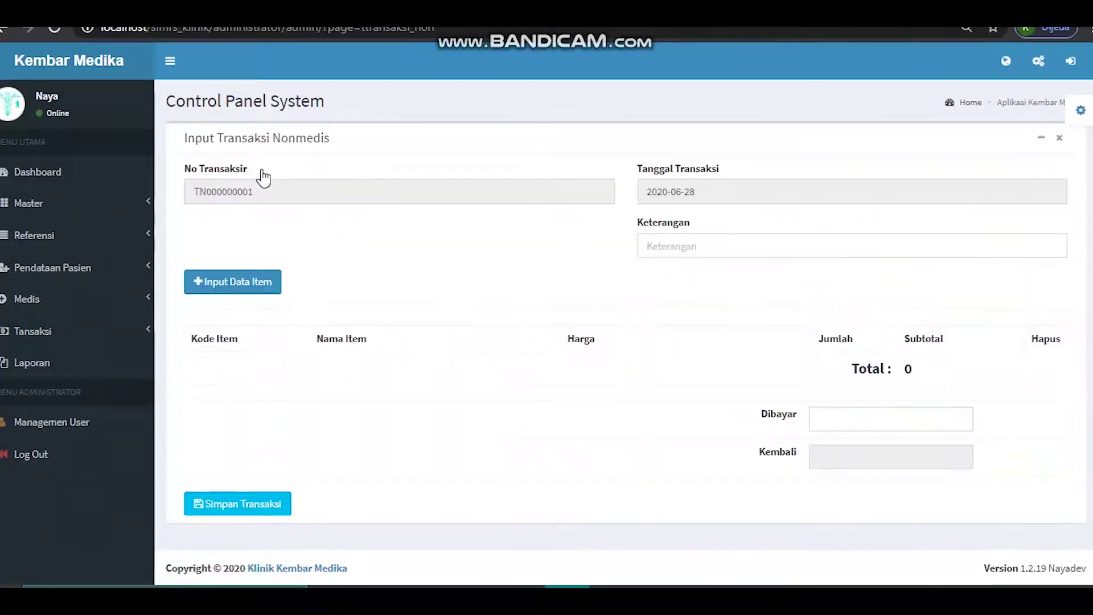
pyautogui.click(263, 279)
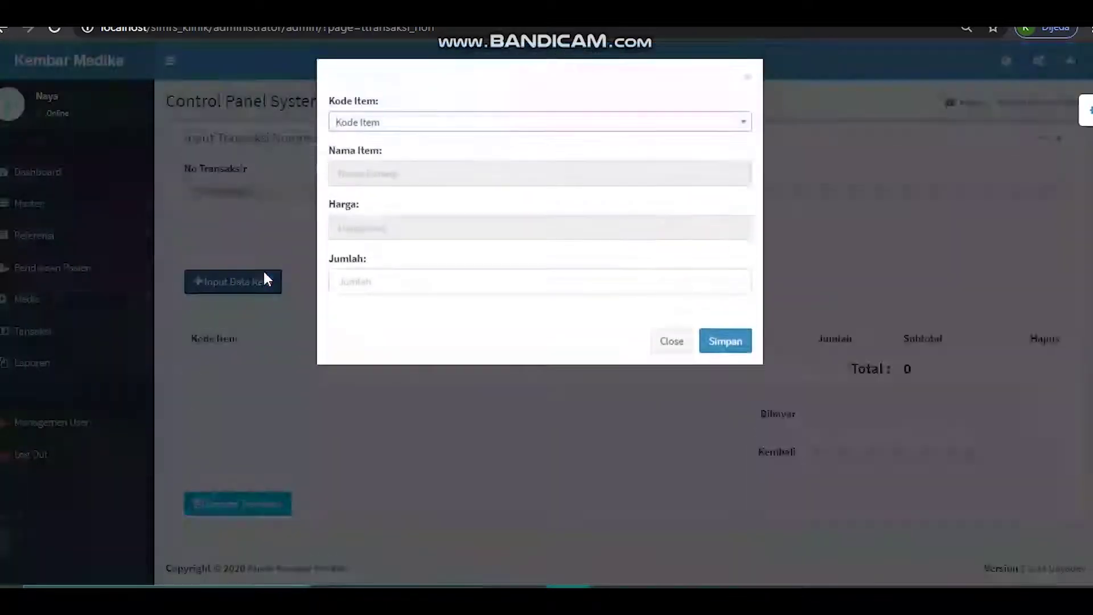
pyautogui.click(439, 129)
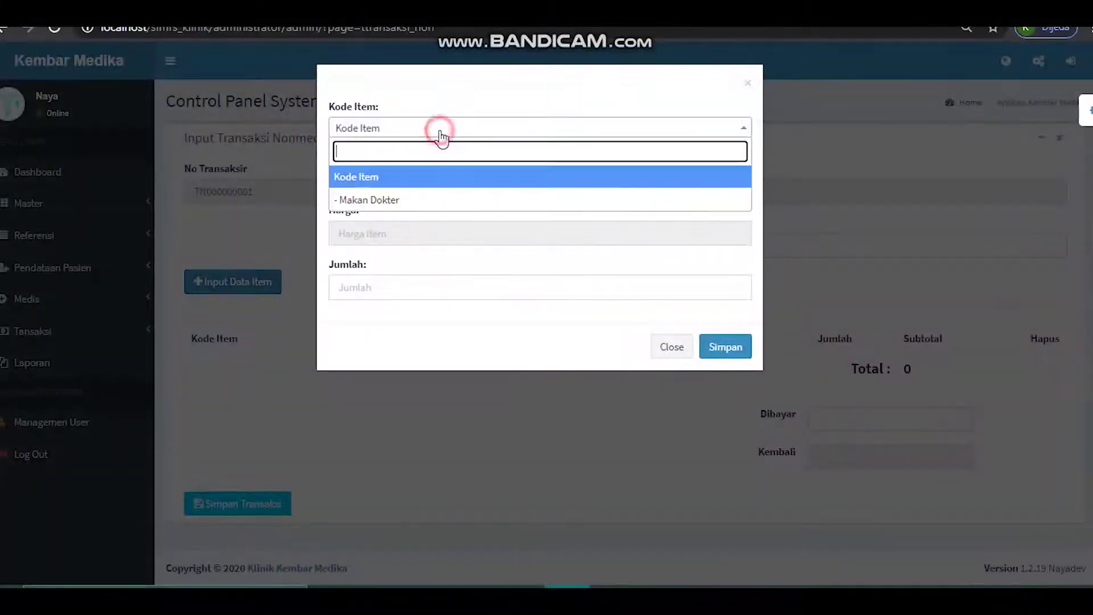
pyautogui.click(416, 203)
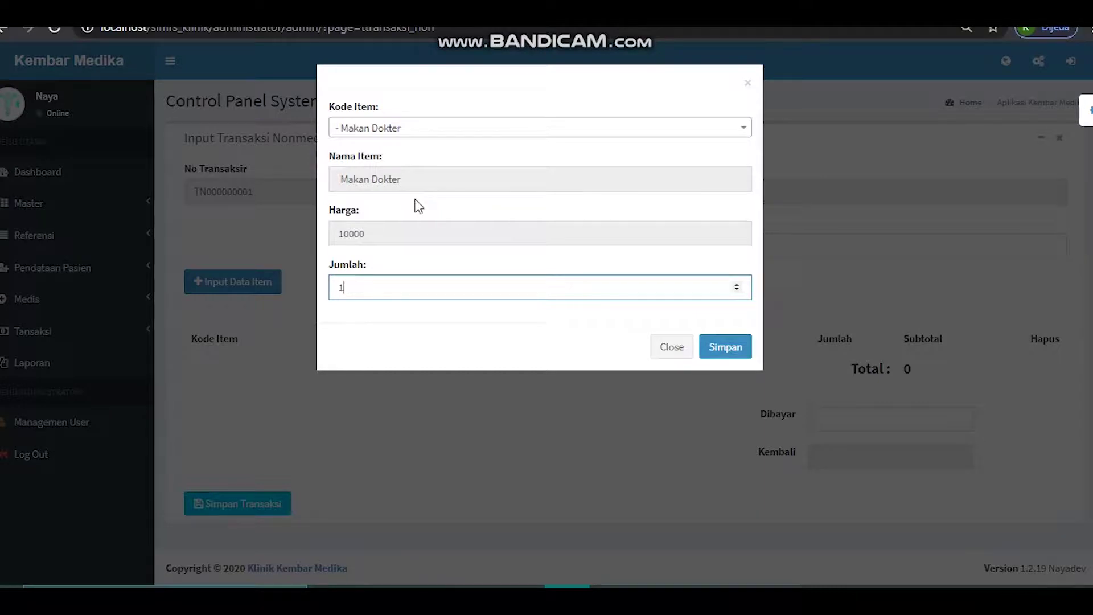
pyautogui.click(727, 349)
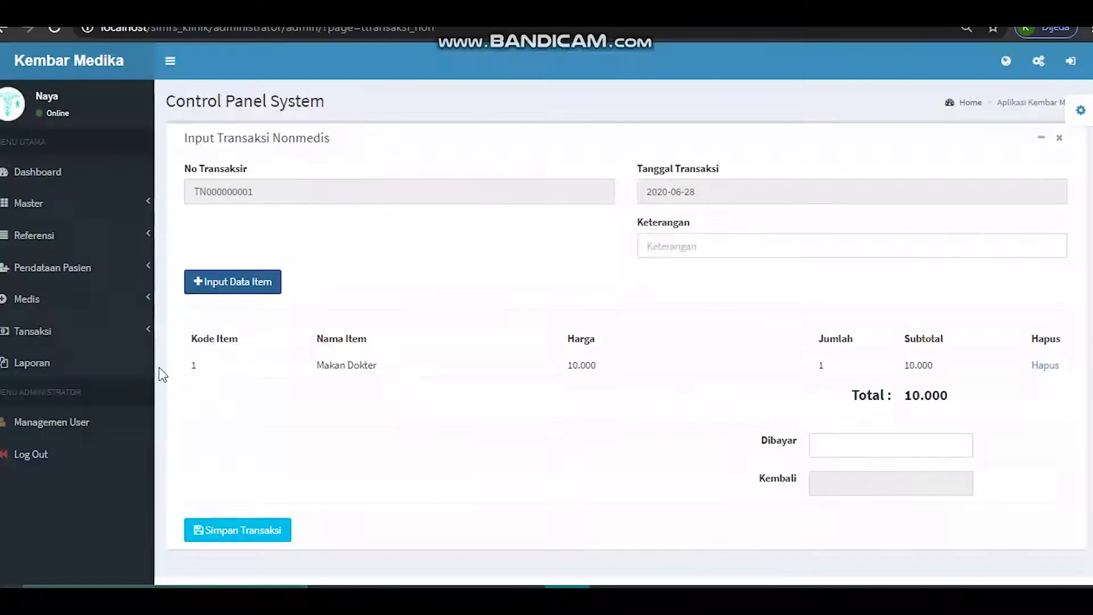
pyautogui.click(57, 332)
# - Start a new Penjualan Obat Bebas sale for invoice FK000000002, opening and closing Input Obat
pyautogui.click(63, 378)
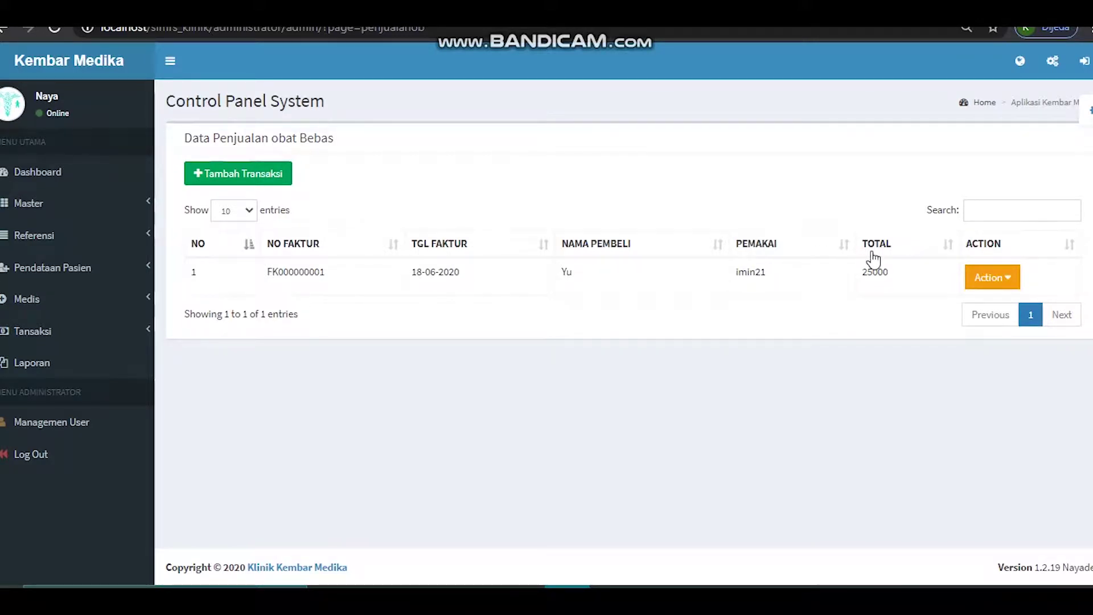
pyautogui.click(262, 174)
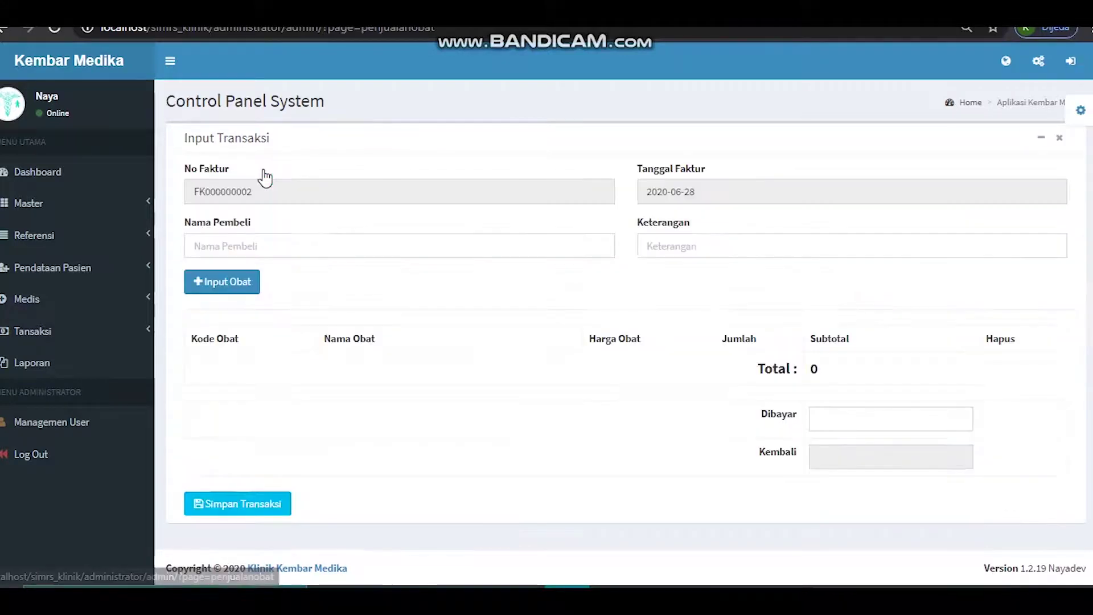
pyautogui.click(266, 246)
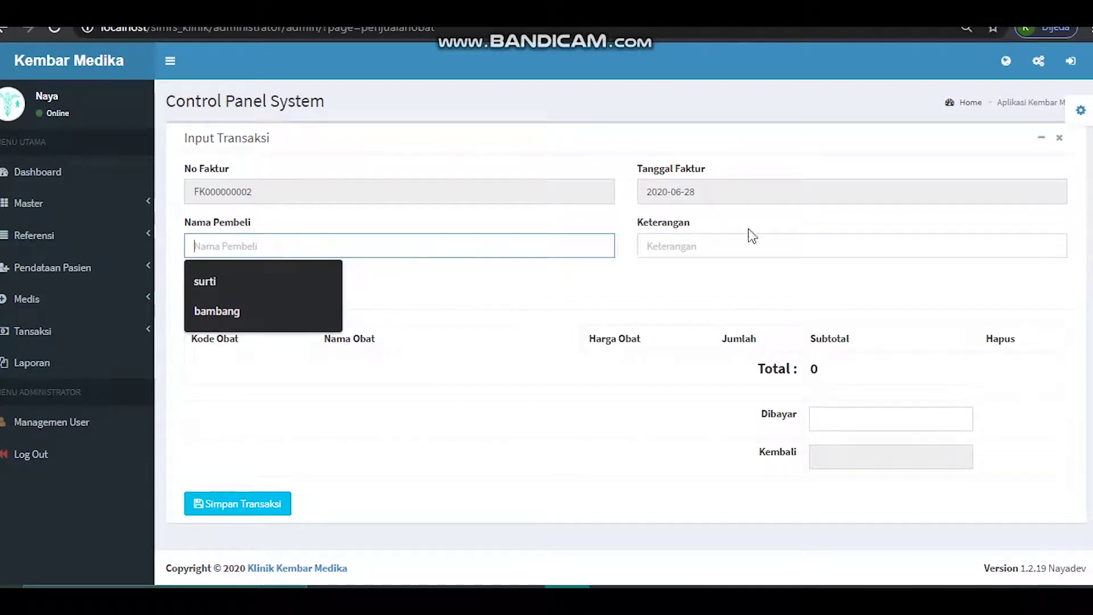
pyautogui.click(505, 295)
pyautogui.click(202, 283)
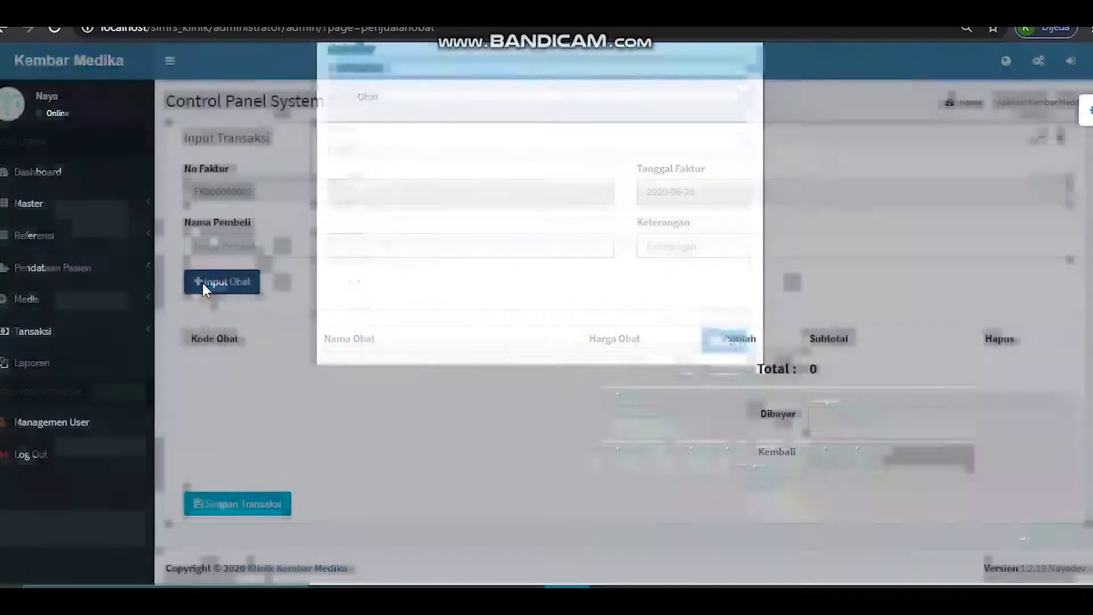
pyautogui.click(688, 399)
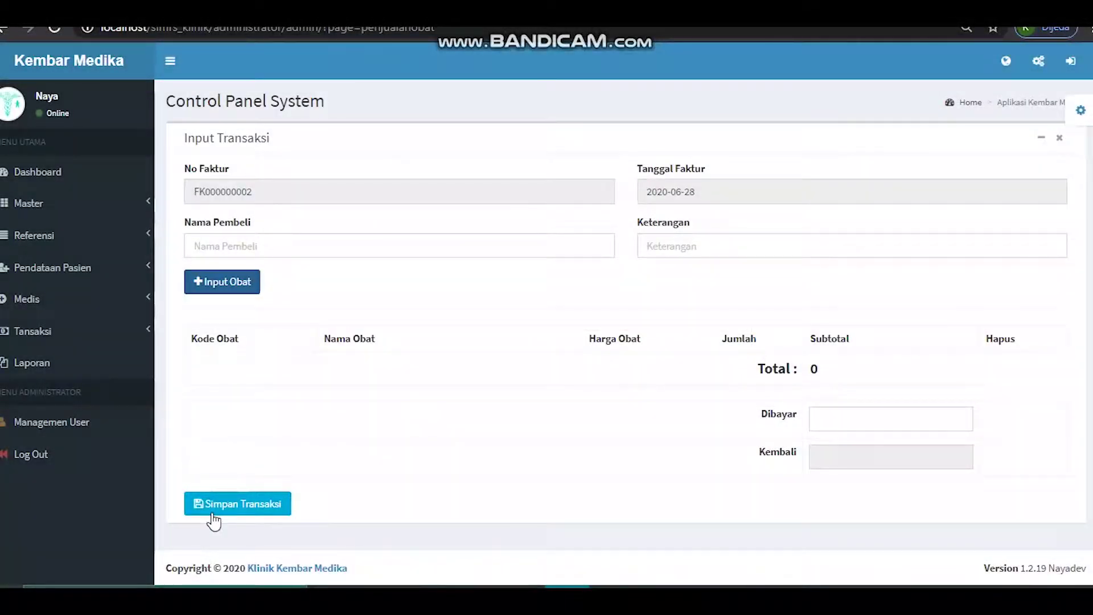
pyautogui.click(52, 330)
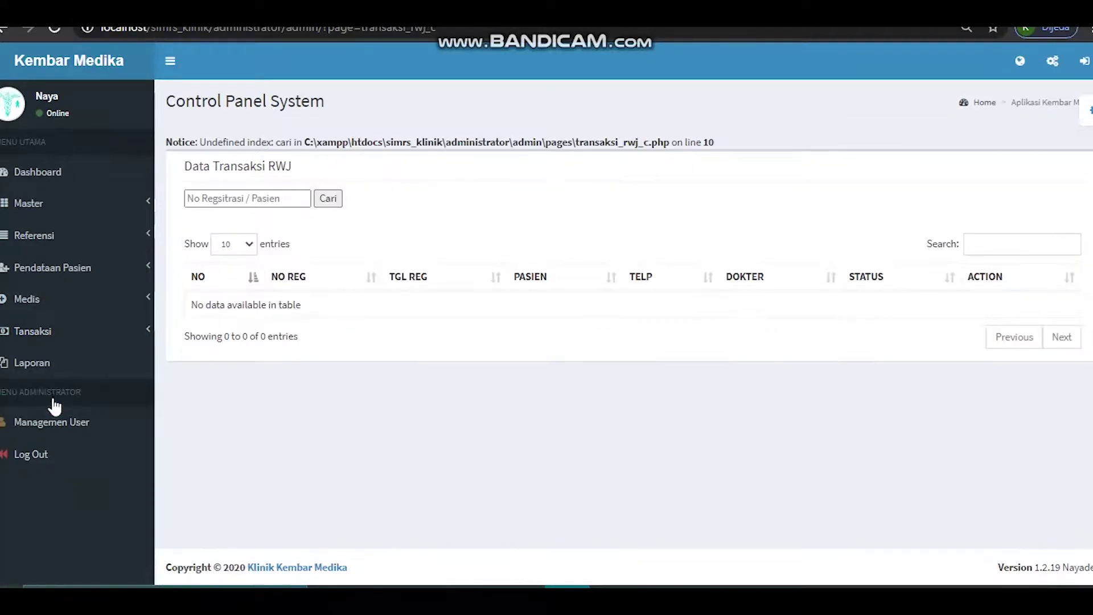
# - Search the outpatient transactions for a patient picked from the suggestions
pyautogui.click(200, 198)
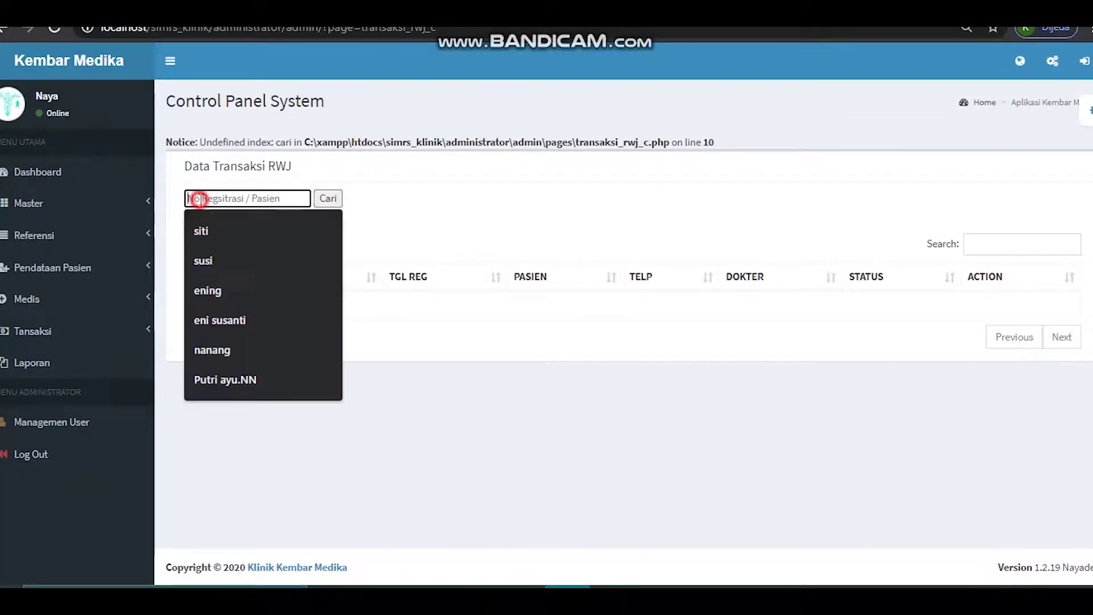
pyautogui.click(218, 282)
pyautogui.click(330, 199)
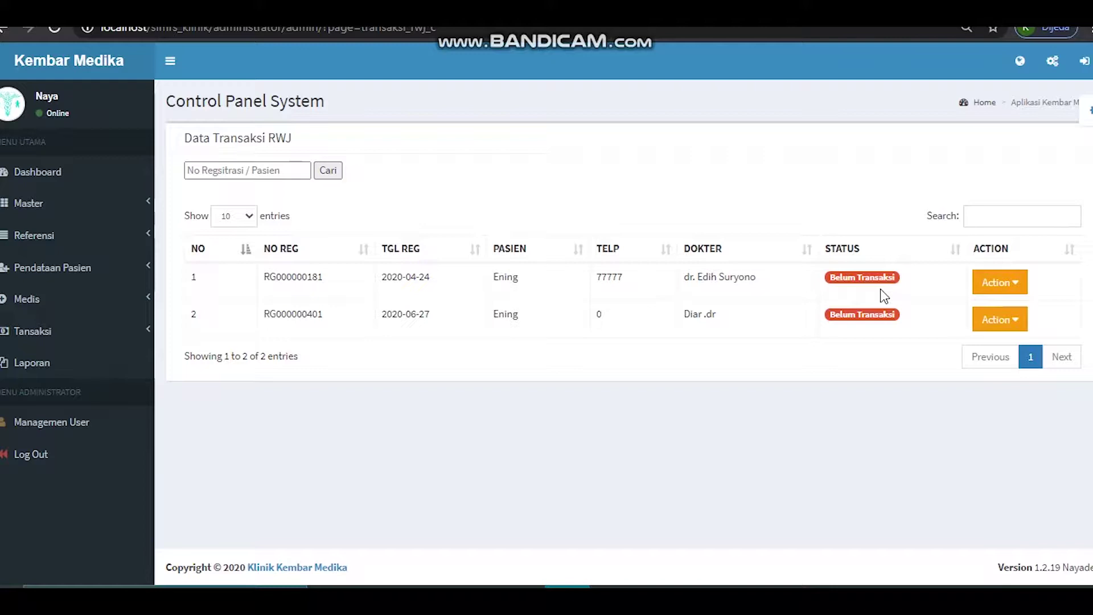
pyautogui.click(284, 170)
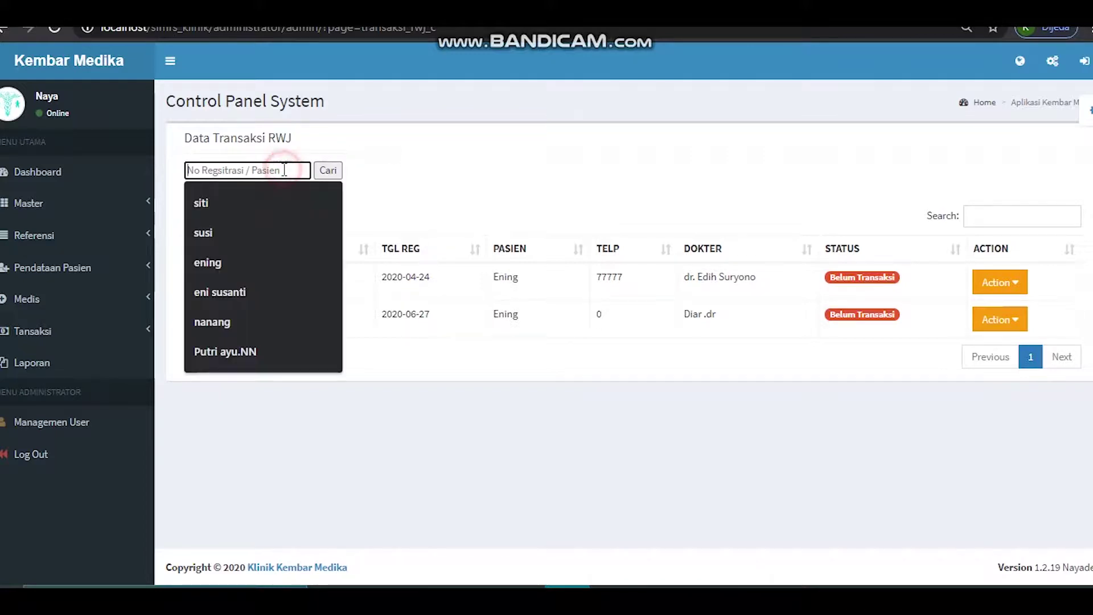
pyautogui.click(223, 261)
pyautogui.click(327, 170)
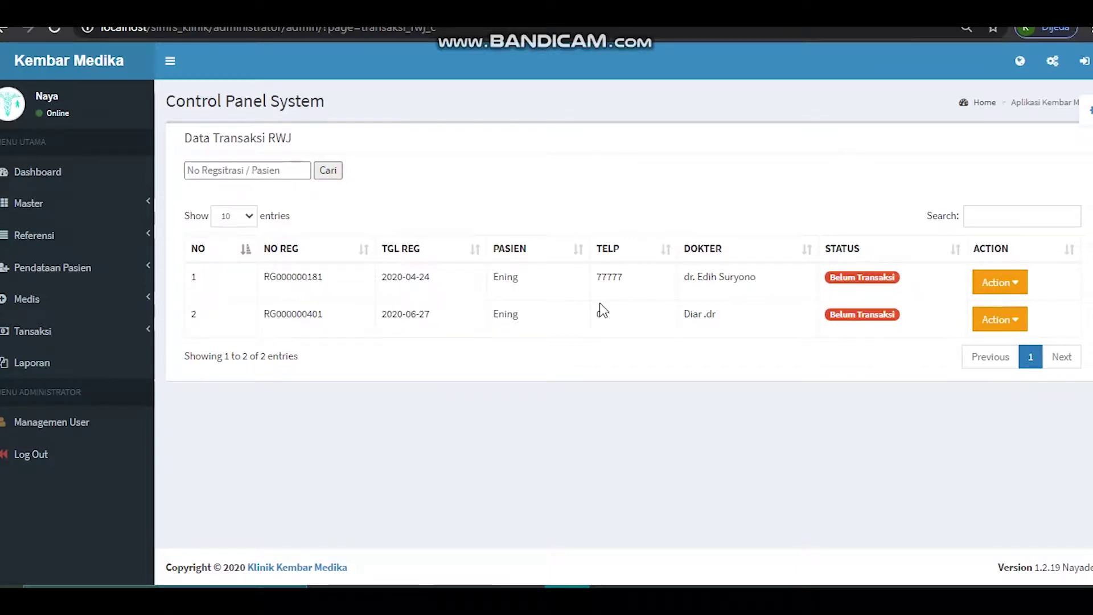
# - Open Input Transaksi Rawat Jalan for the first registration, dated 2020-04-24
pyautogui.click(1014, 283)
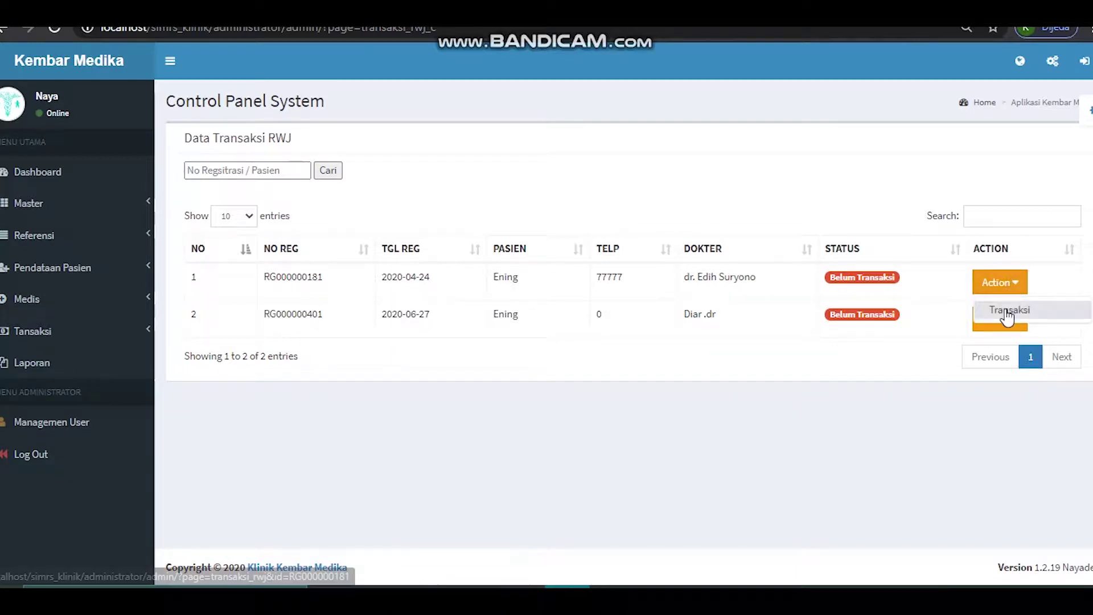
pyautogui.click(1007, 312)
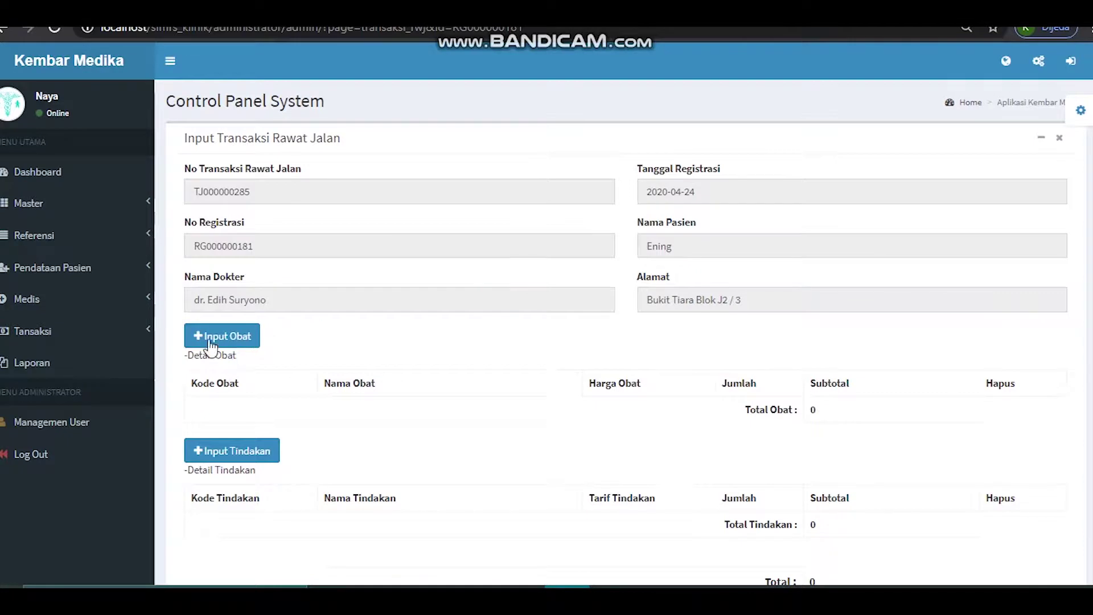
pyautogui.click(86, 336)
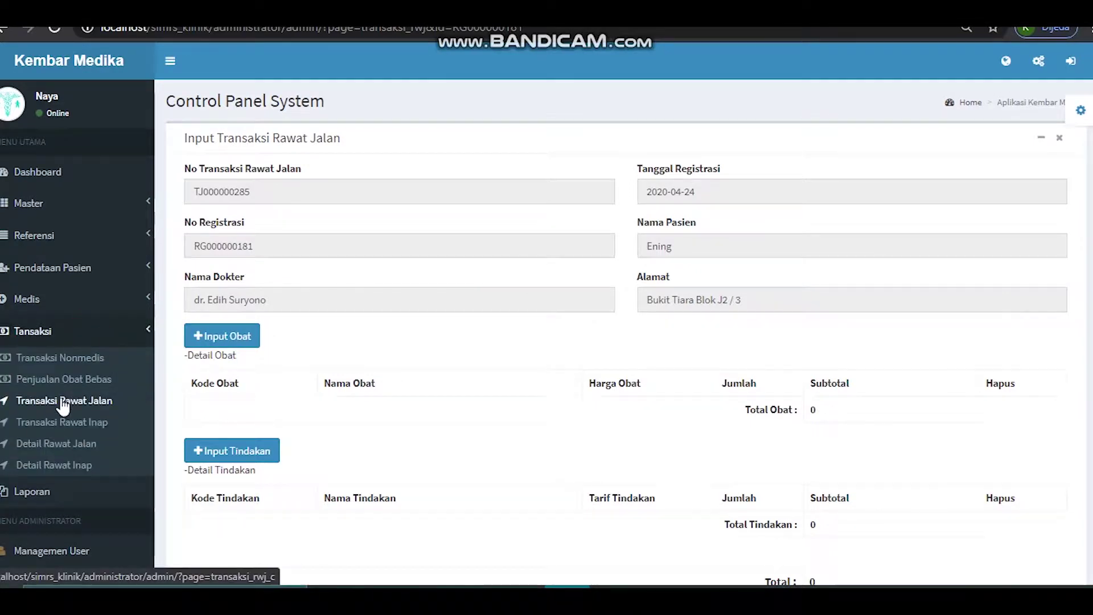
# - Search Transaksi Rawat Inap for a saved patient name
pyautogui.click(64, 422)
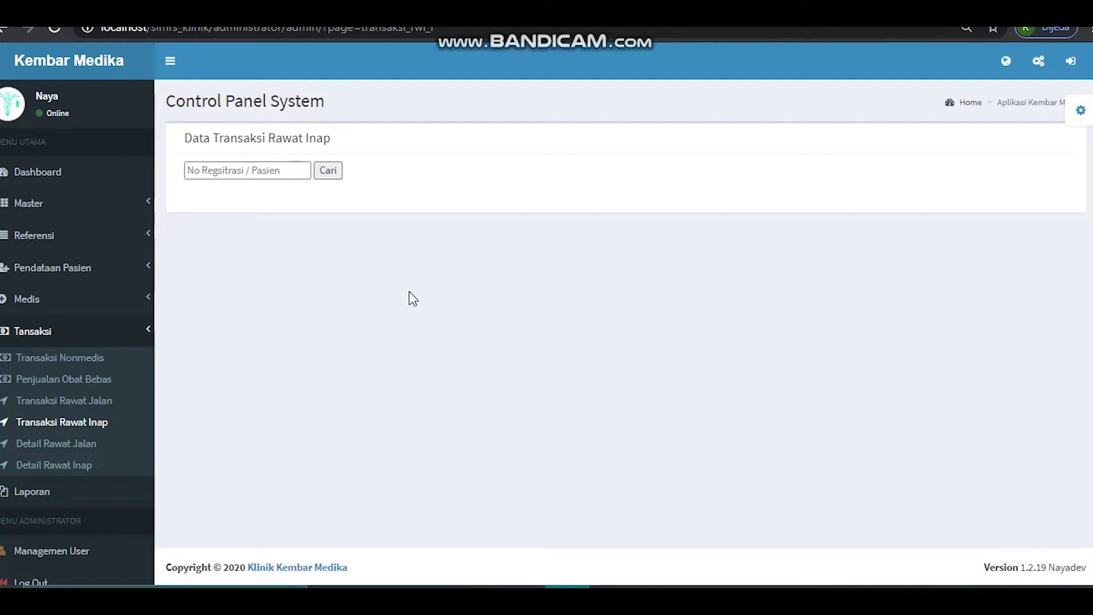
pyautogui.click(243, 170)
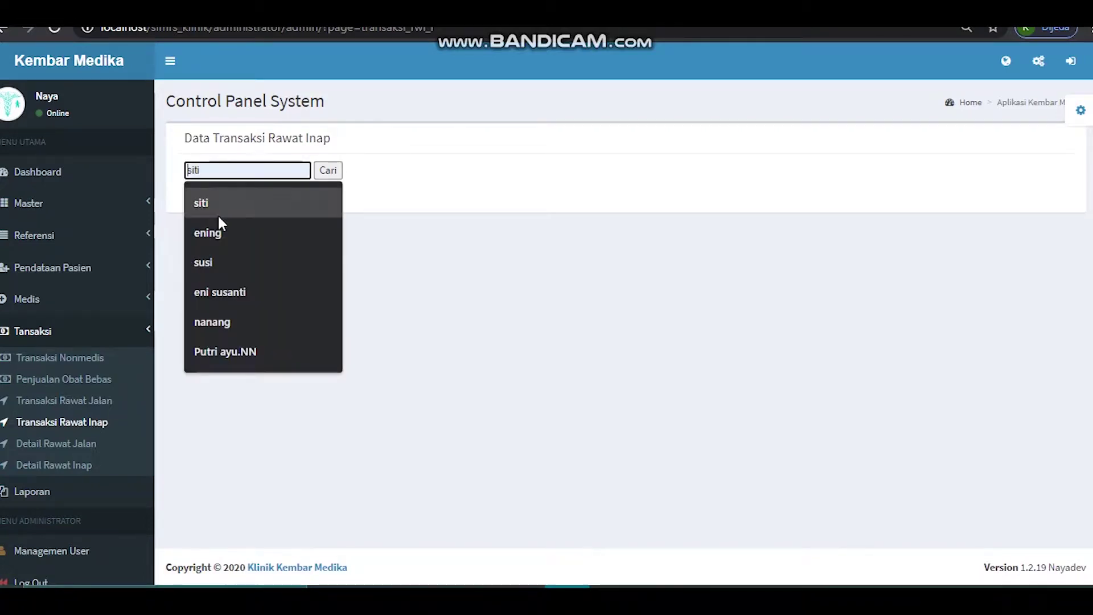
pyautogui.click(220, 296)
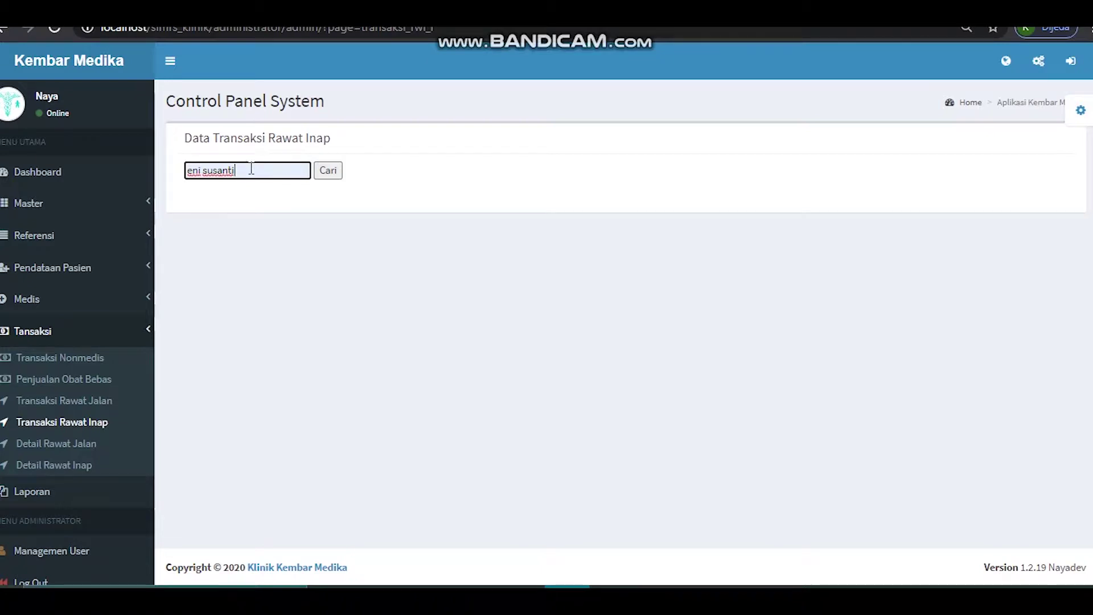
pyautogui.click(337, 176)
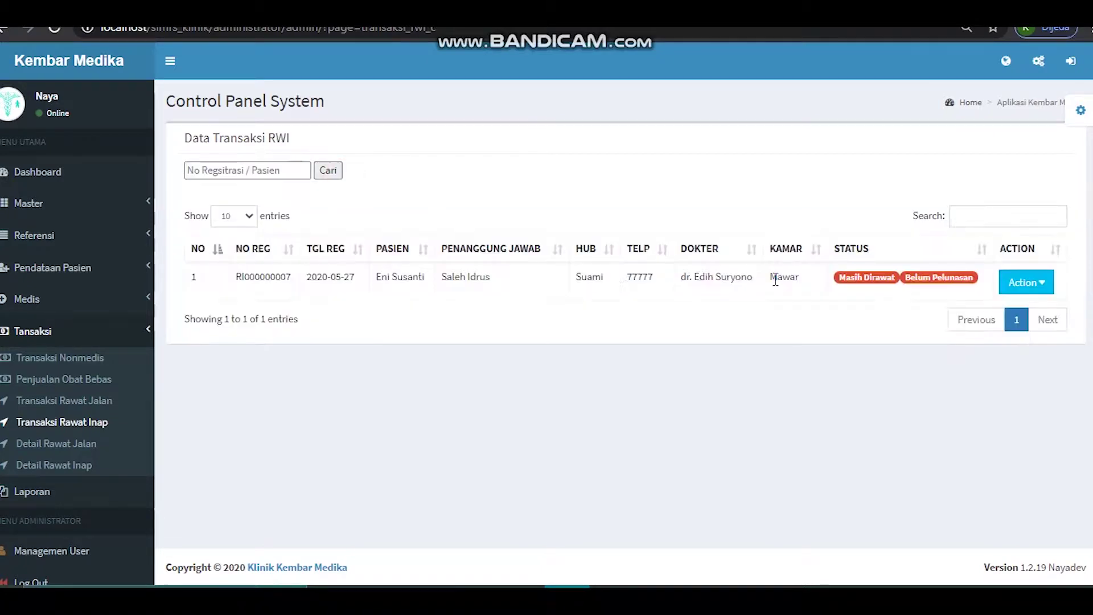
pyautogui.click(265, 178)
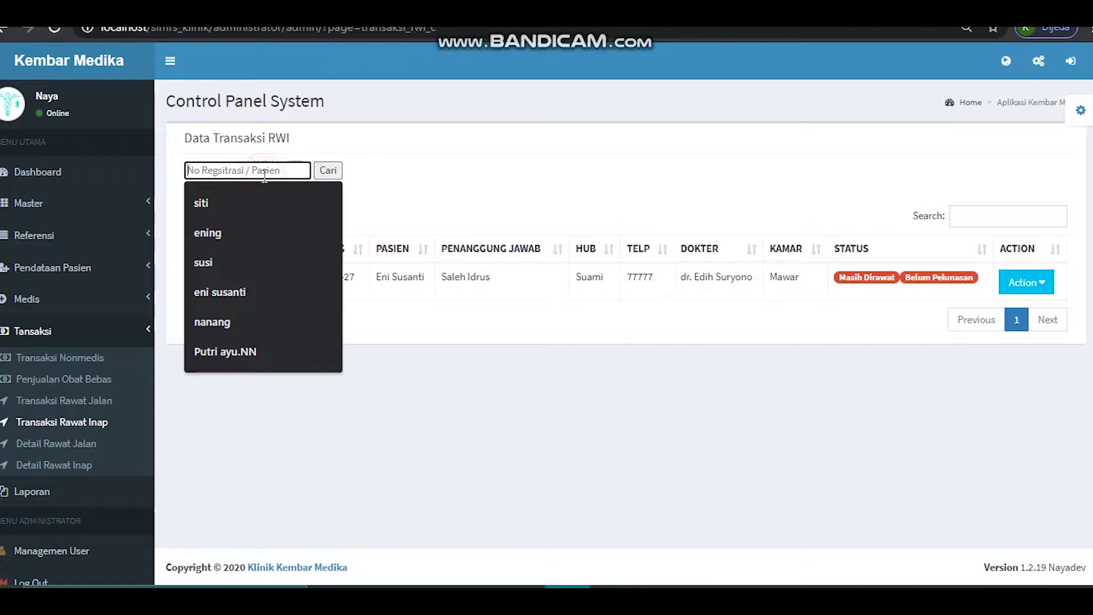
pyautogui.click(241, 291)
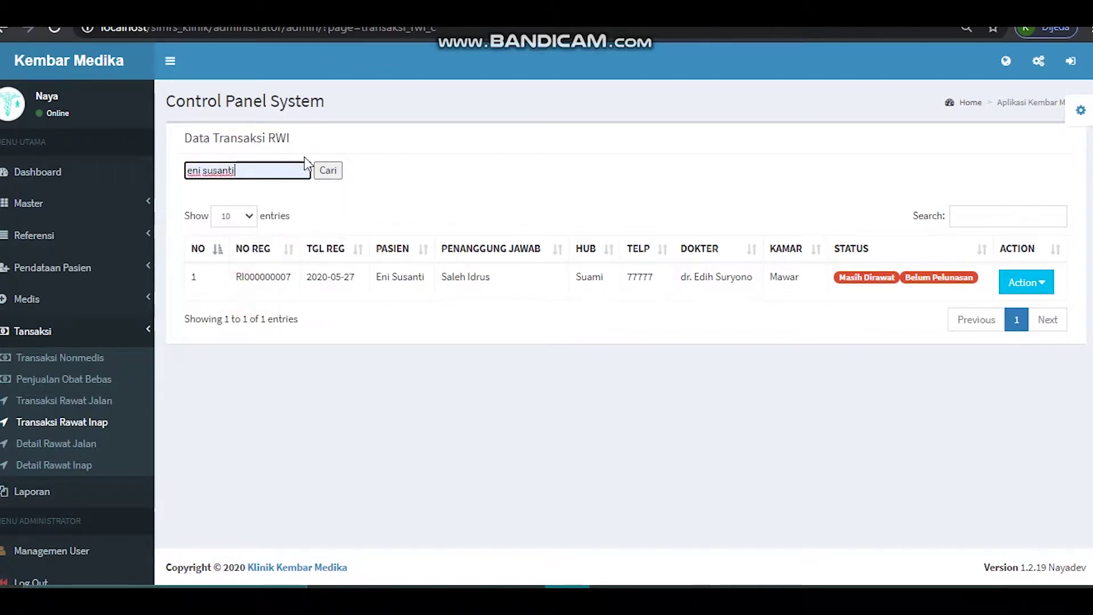
pyautogui.click(330, 175)
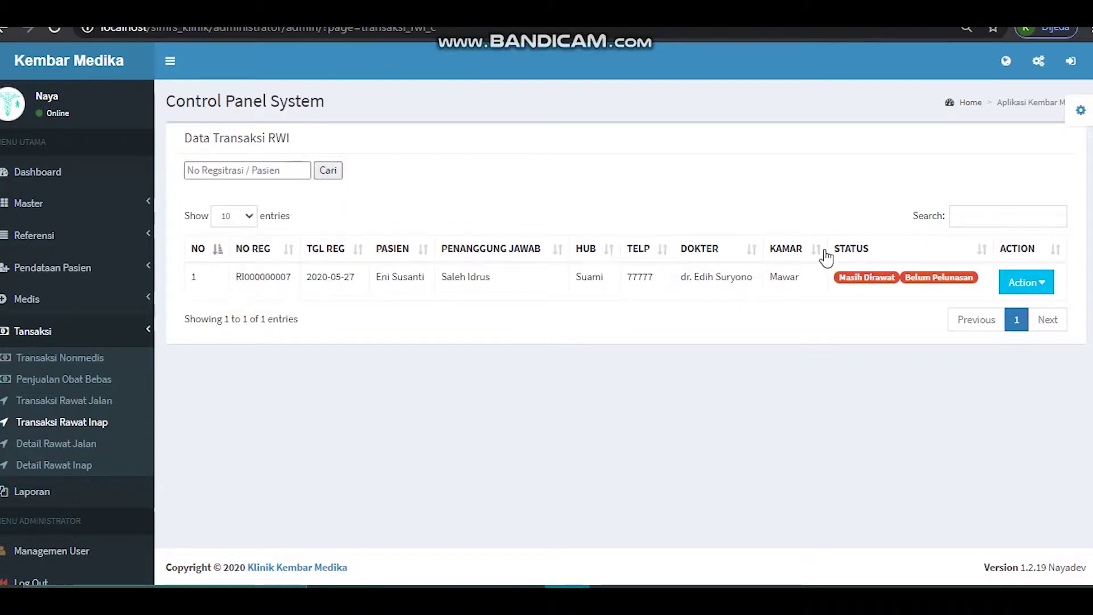
# - Open the record's Input Perawatan form, then return to Transaksi Rawat Inap
pyautogui.click(1025, 285)
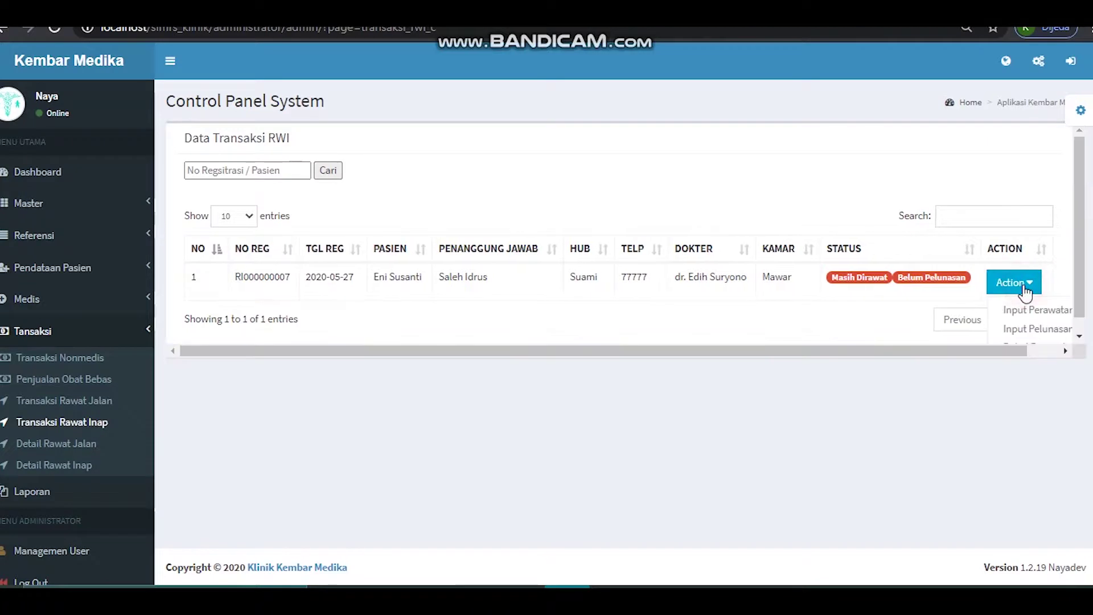
pyautogui.click(1024, 287)
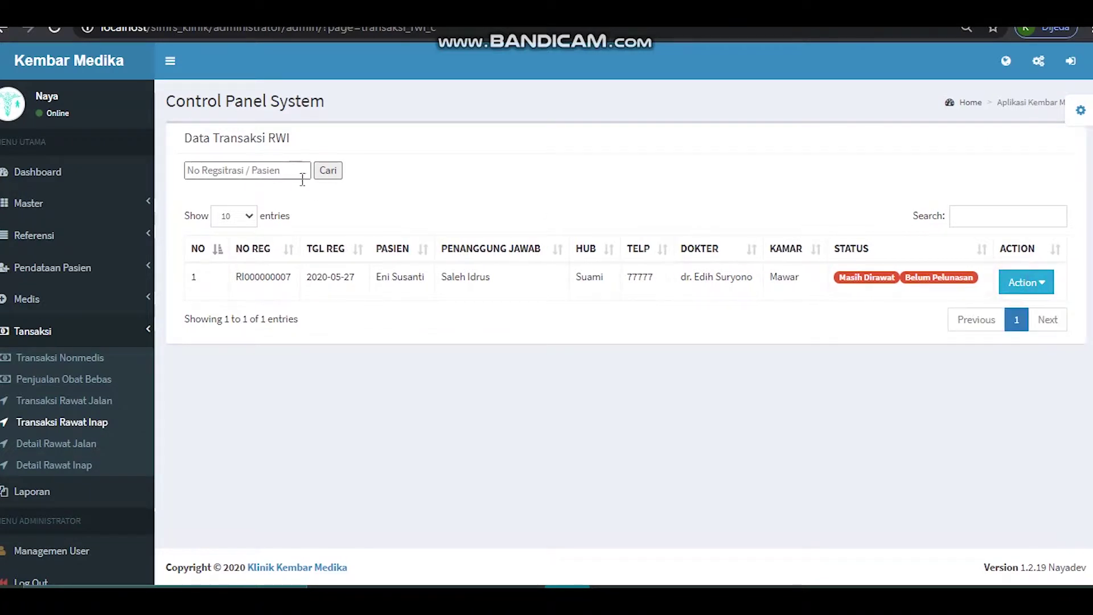
pyautogui.click(1023, 285)
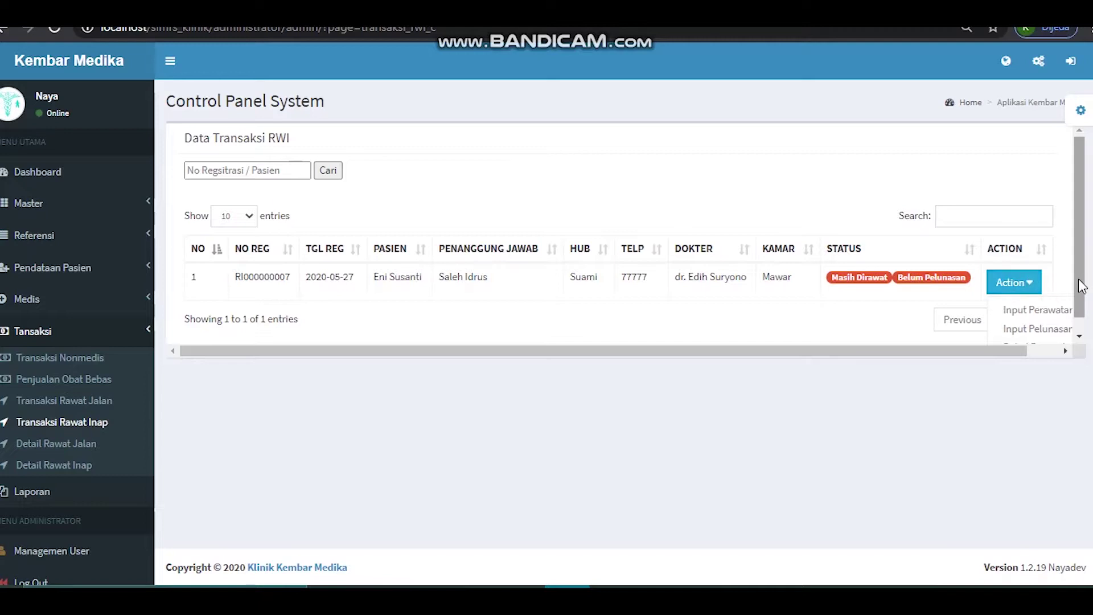
pyautogui.scroll(-1, 1081, 285)
pyautogui.moveTo(1025, 350); pyautogui.dragTo(1040, 344)
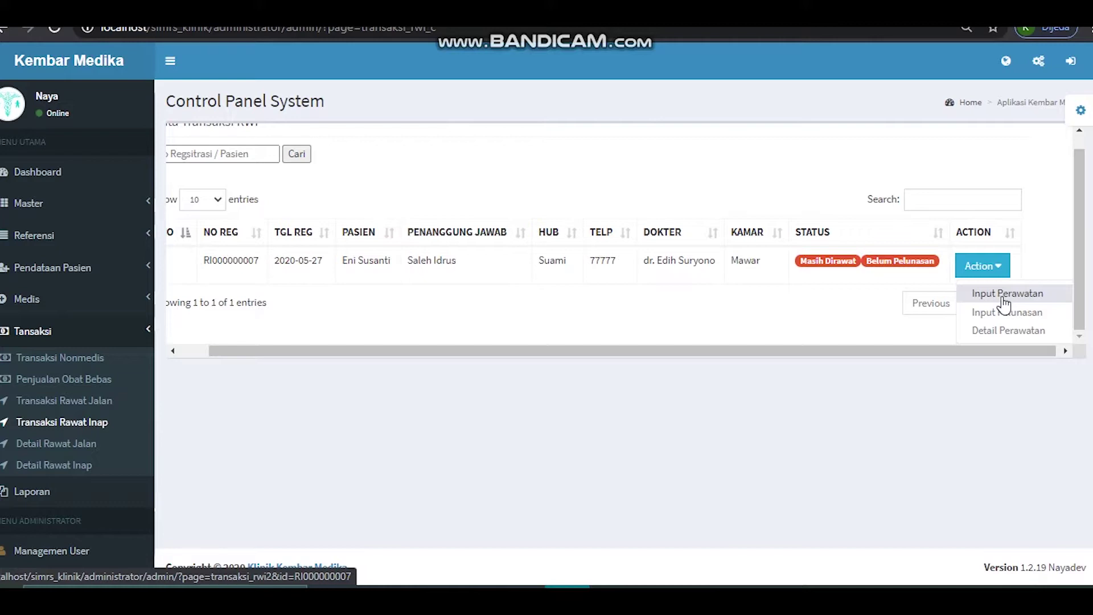
pyautogui.click(1004, 296)
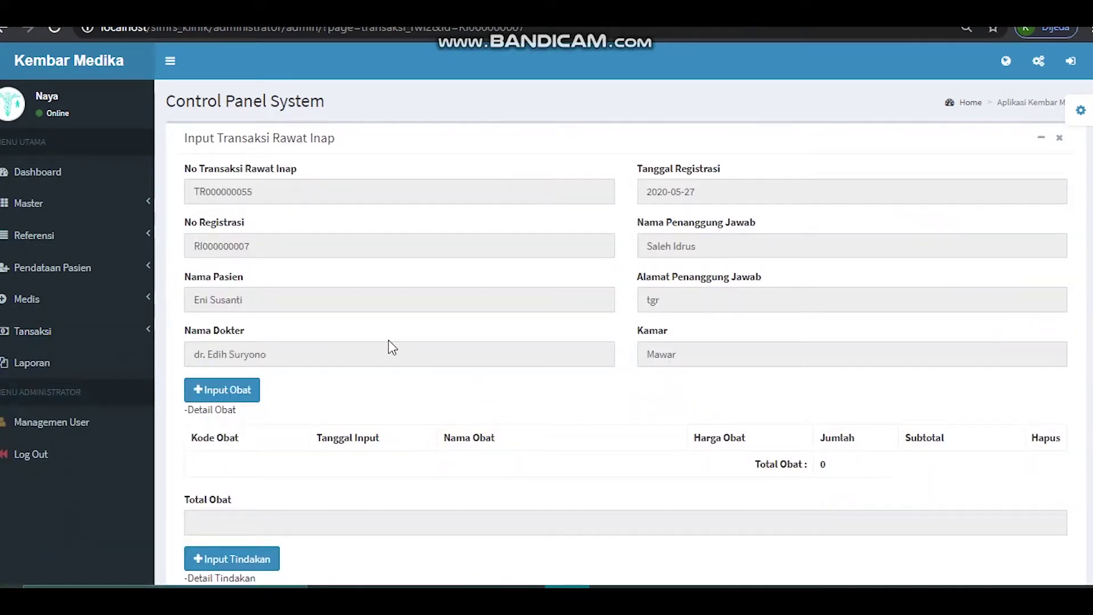
pyautogui.click(40, 337)
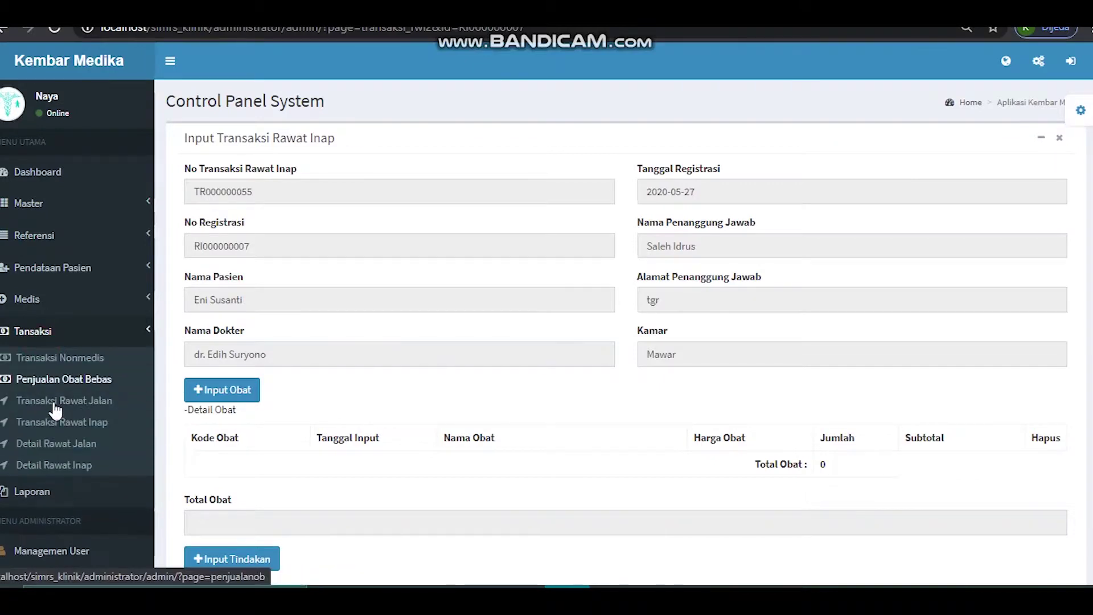
pyautogui.click(55, 423)
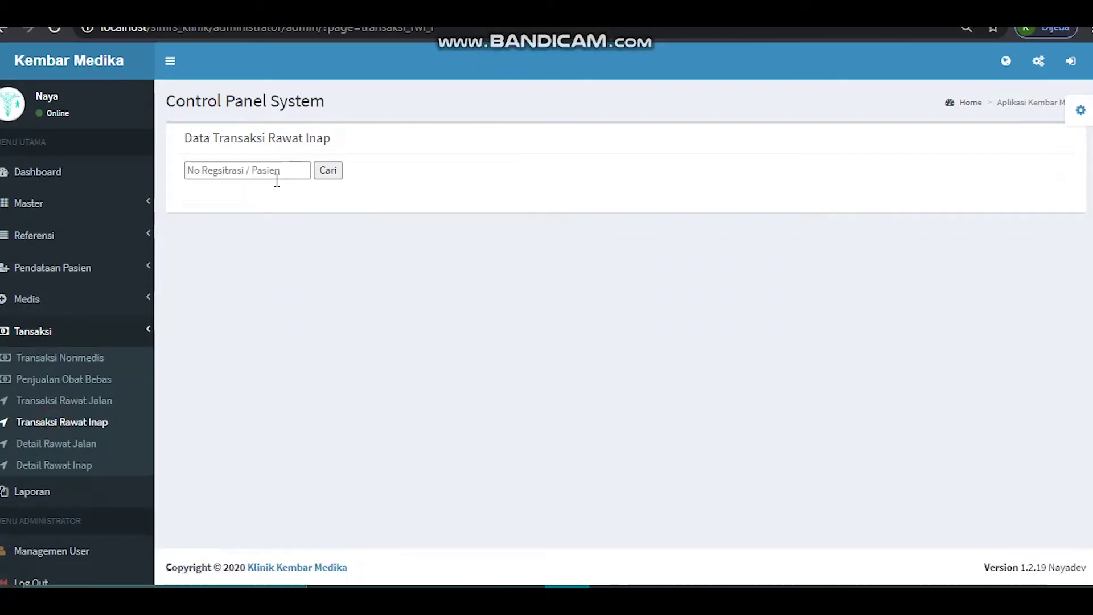
# - Search the patient and open the inpatient record's Input Pelunasan settlement form
pyautogui.click(259, 167)
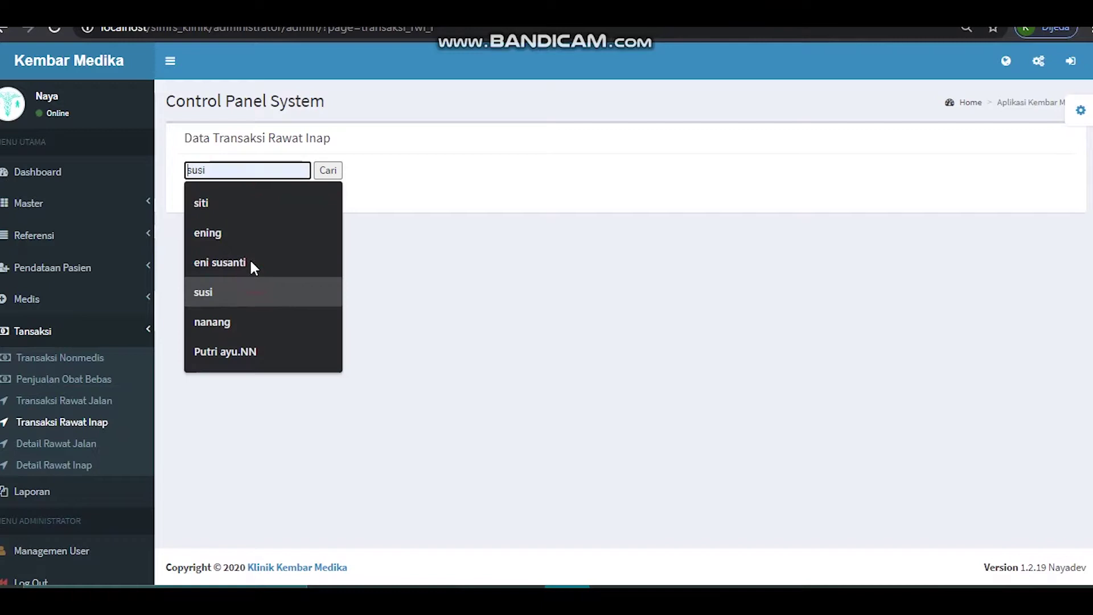
pyautogui.click(249, 257)
pyautogui.click(336, 169)
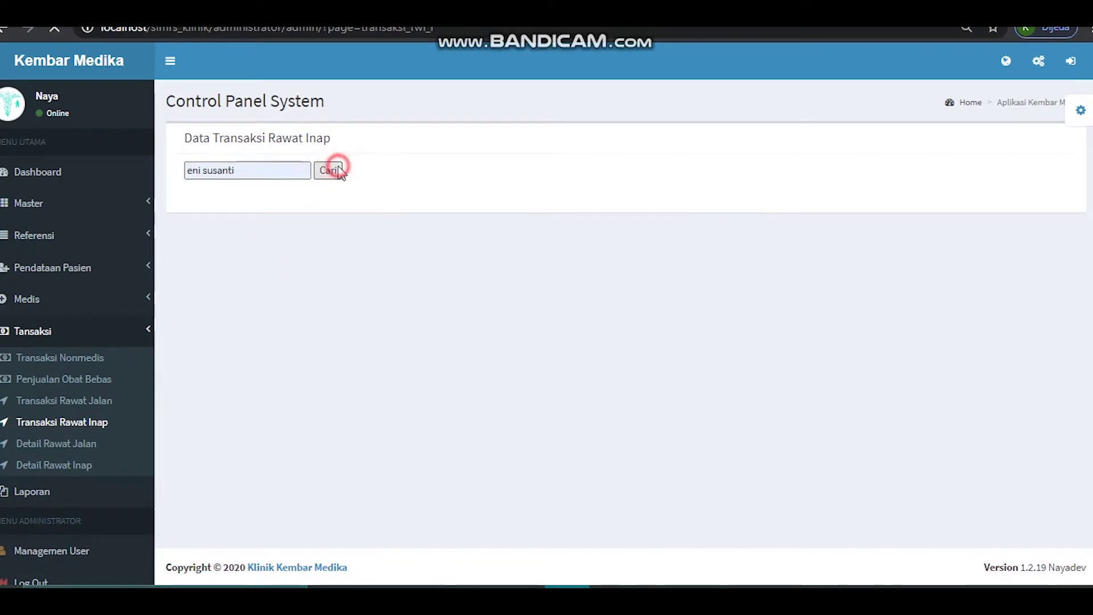
pyautogui.click(1008, 283)
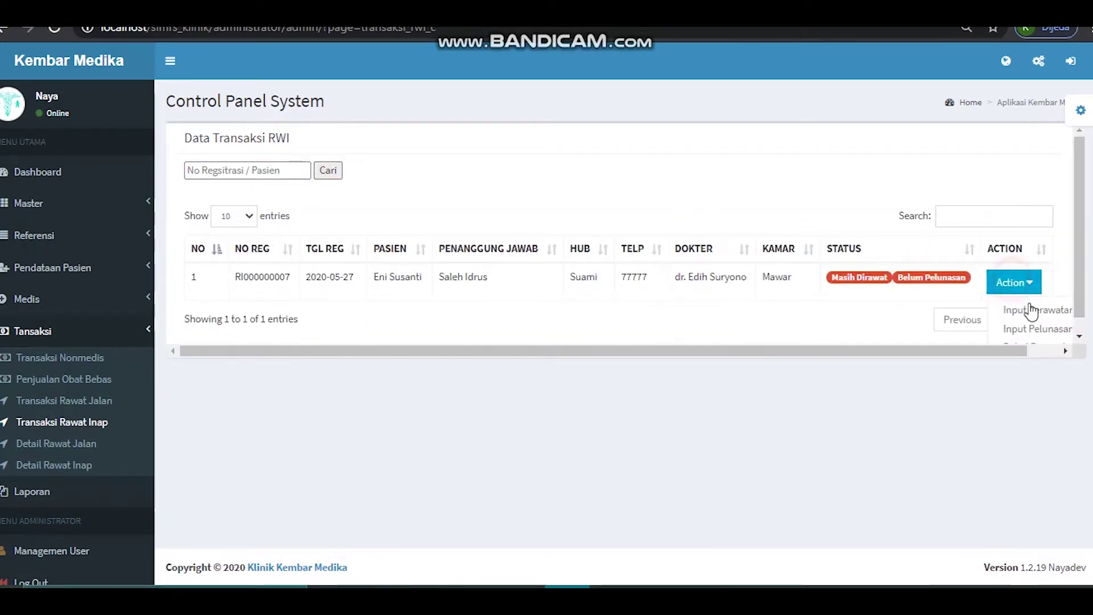
pyautogui.click(1033, 329)
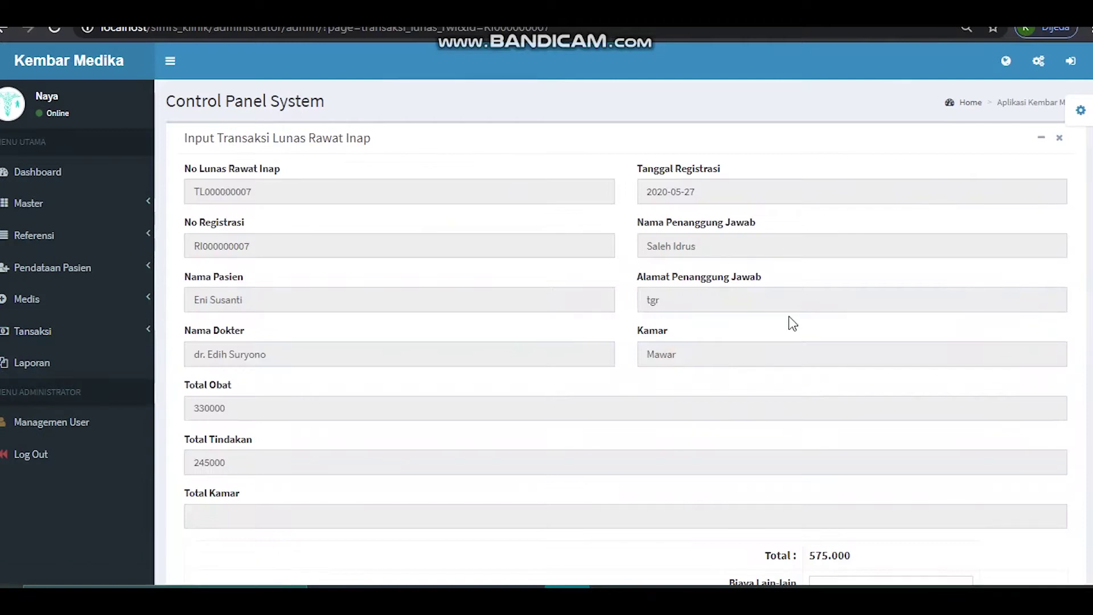
# - Return to Transaksi Rawat Inap and search the patient again
pyautogui.click(117, 333)
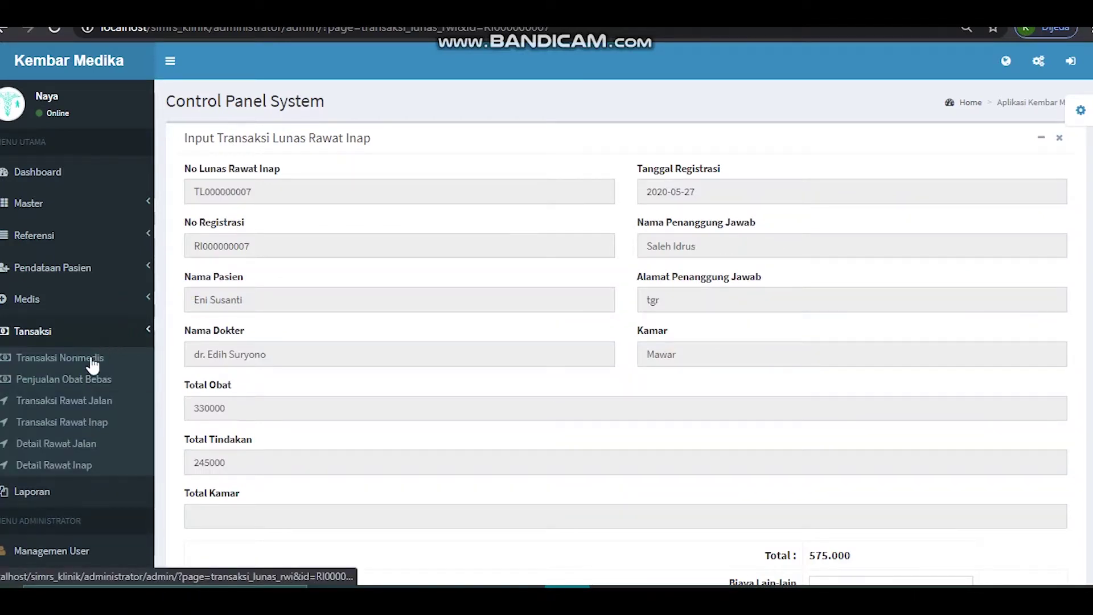
pyautogui.click(80, 424)
pyautogui.click(224, 172)
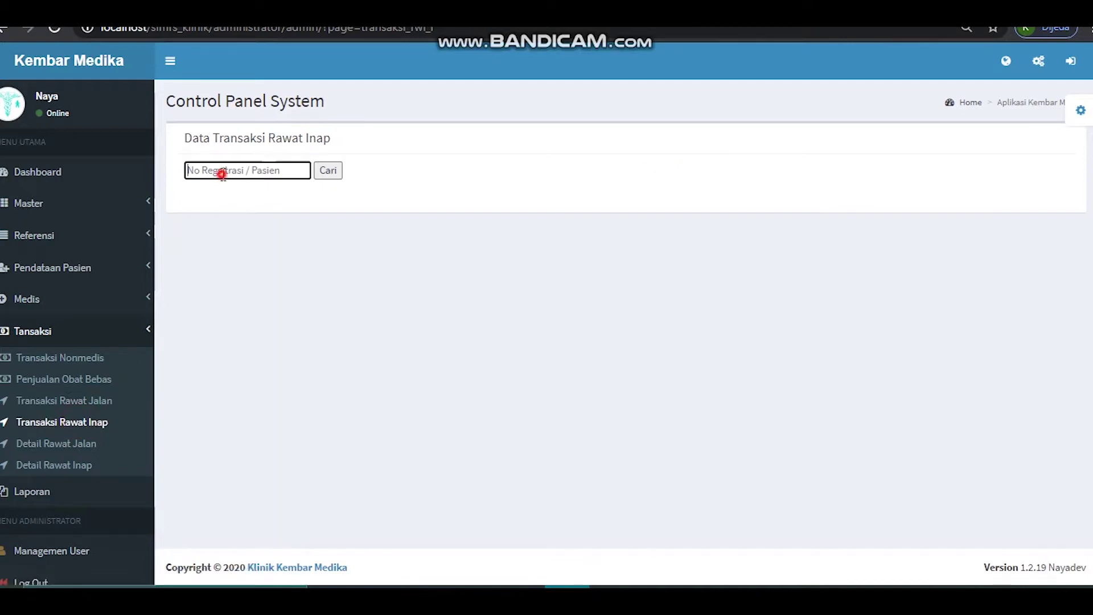
pyautogui.click(232, 228)
pyautogui.click(328, 171)
# - Open Detail Perawatan, view Print All Rincian Sementara, then return to the care list
pyautogui.click(1025, 282)
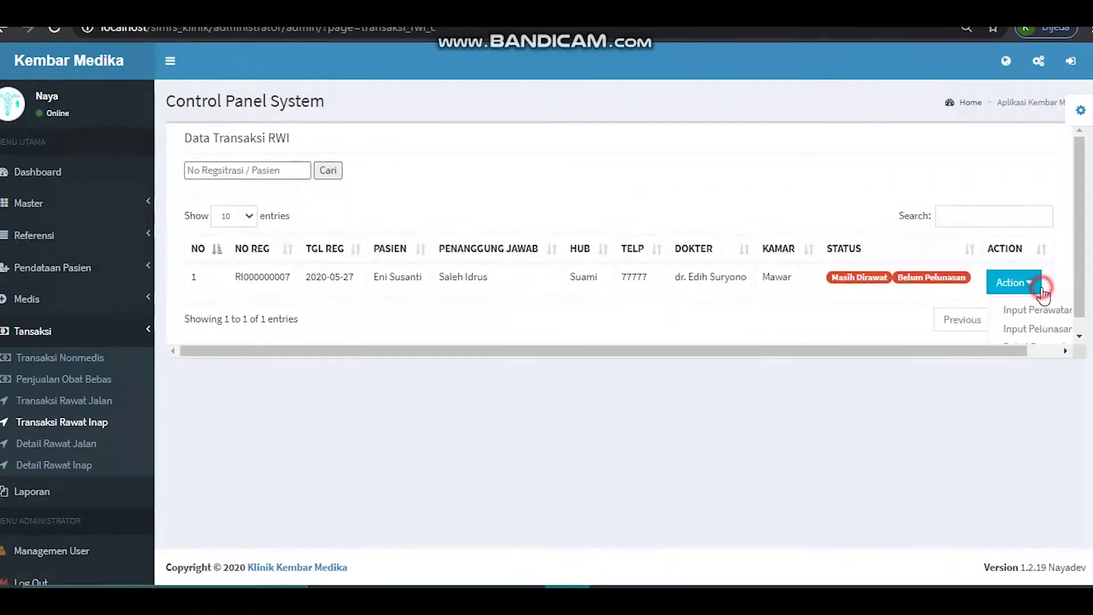
pyautogui.click(1077, 303)
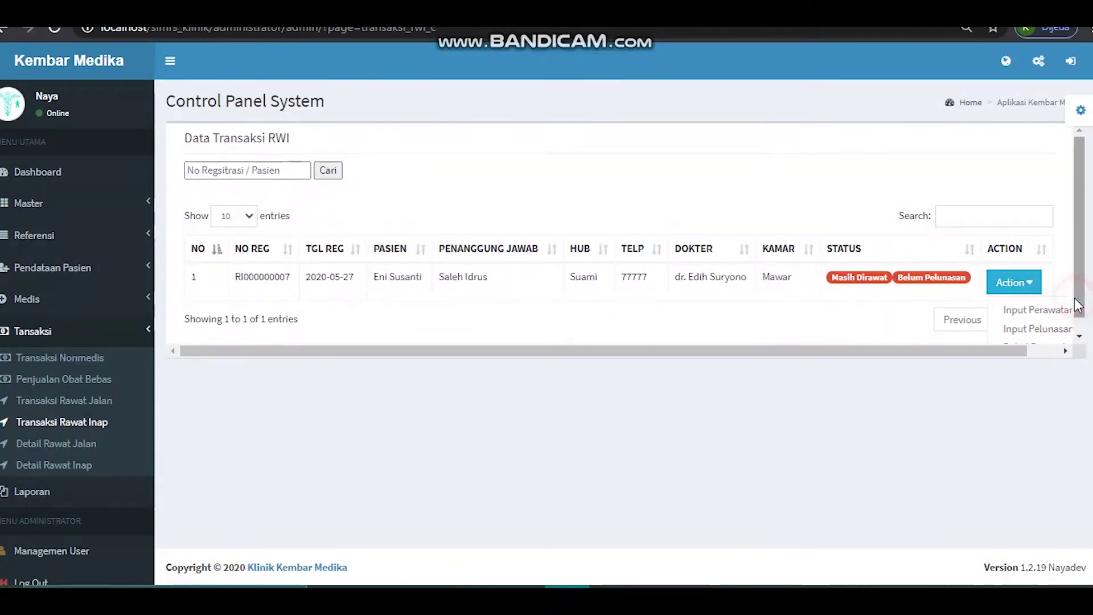
pyautogui.scroll(-1, 1048, 319)
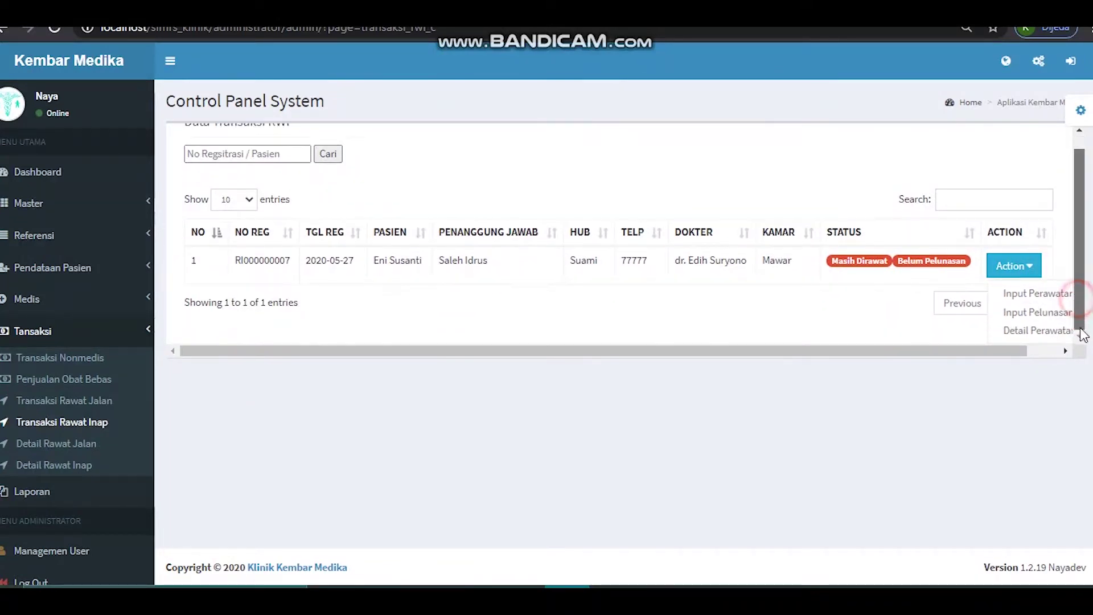
pyautogui.click(1037, 331)
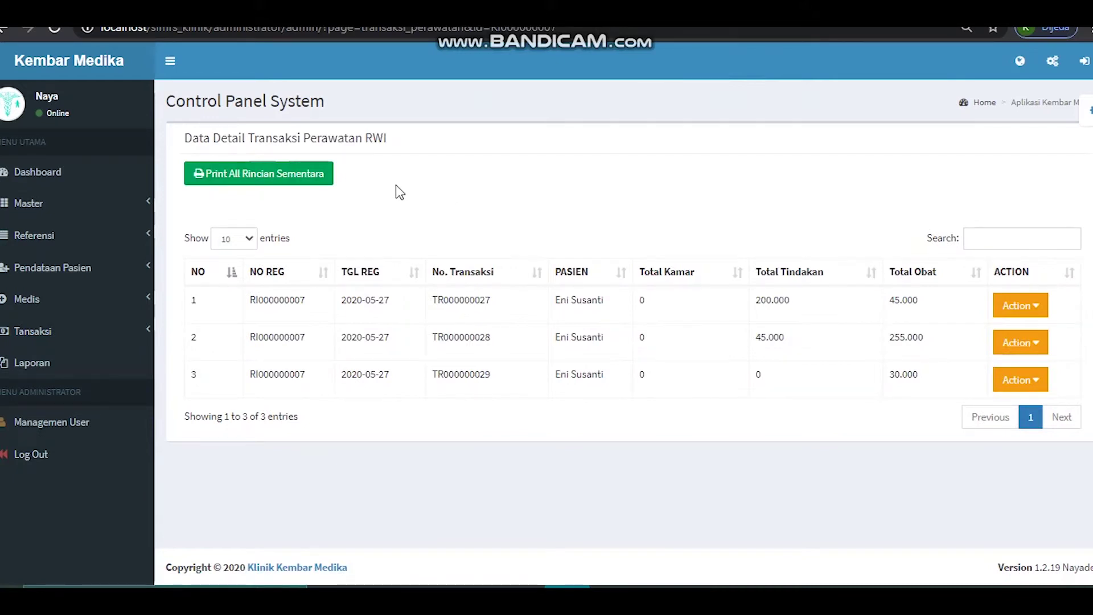
pyautogui.click(314, 179)
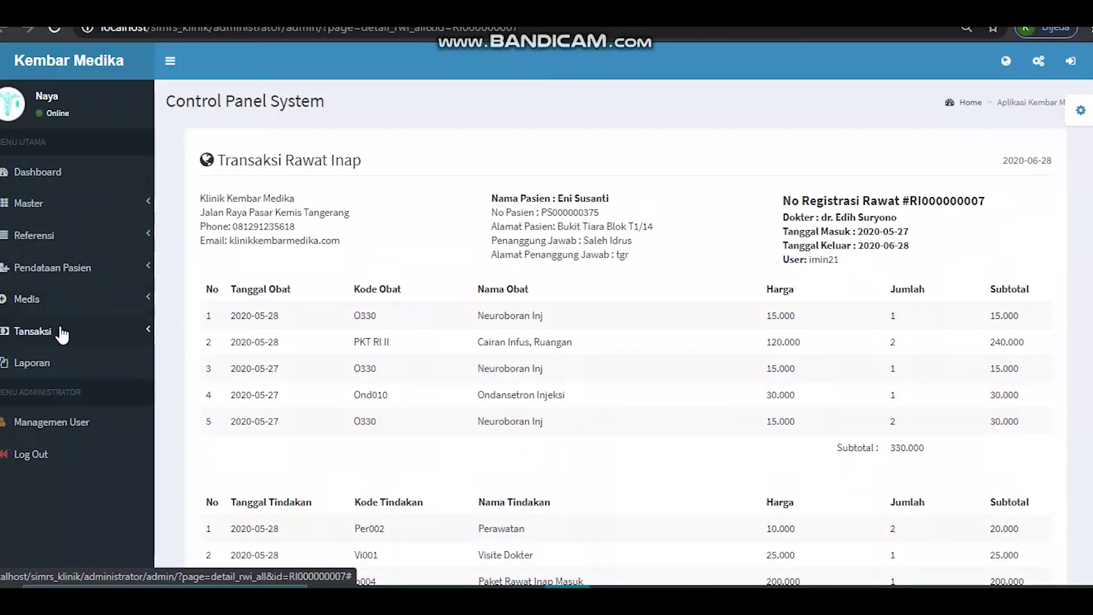
pyautogui.click(3, 28)
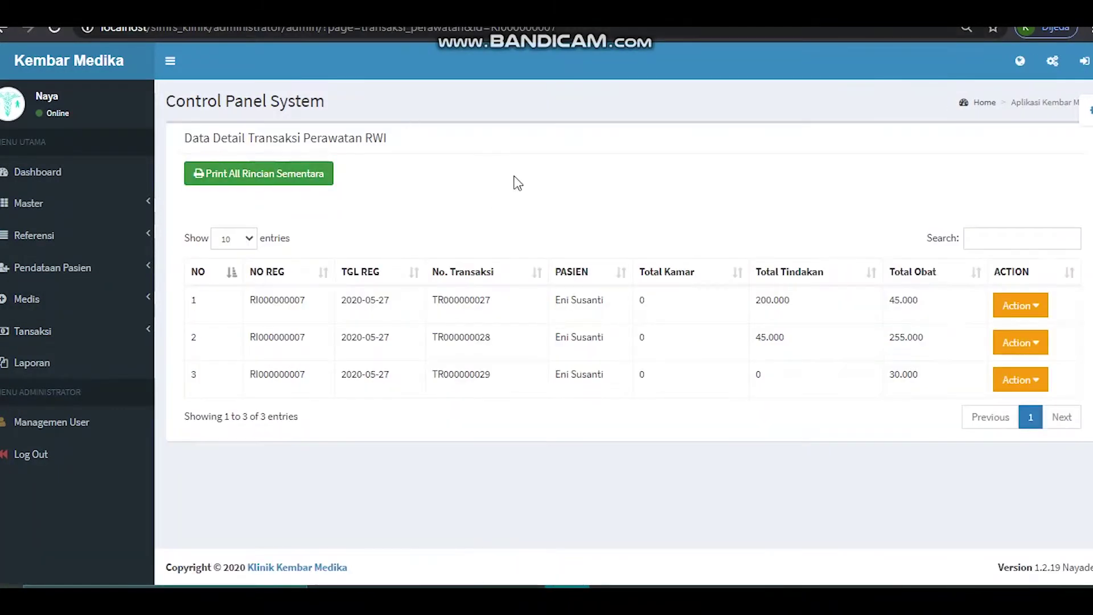